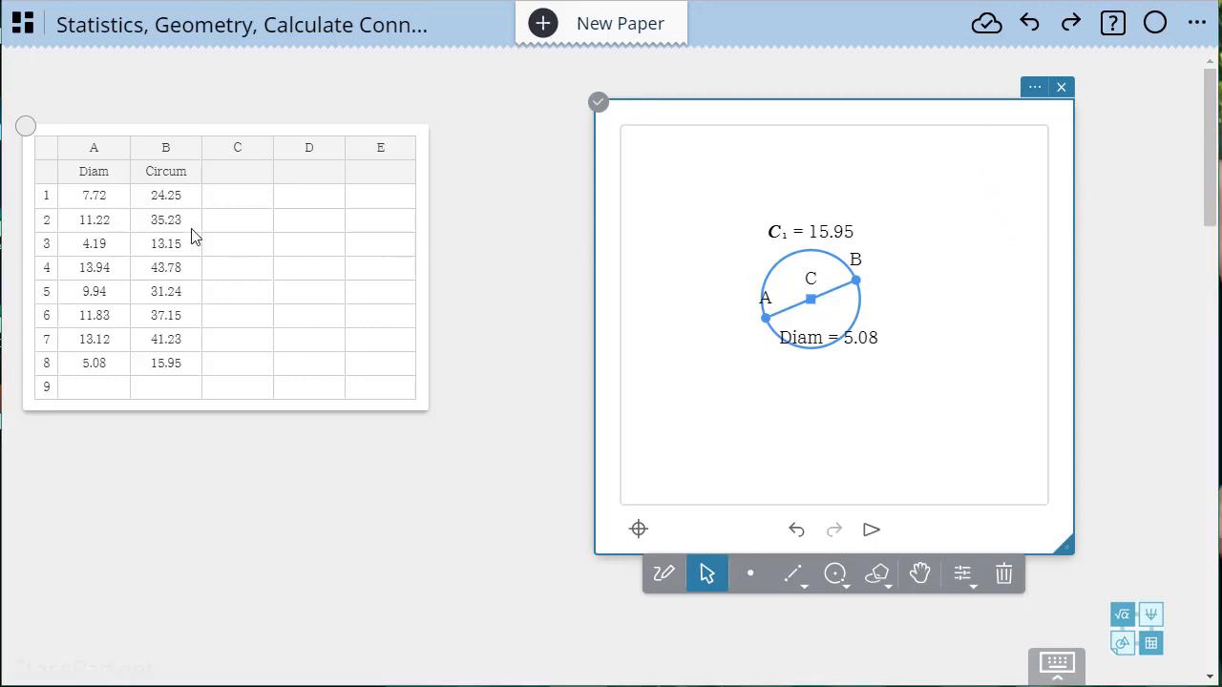
Enlarge the circle by moving endpoint A down and outward until its diameter is about 11.73
{"action": "left_click", "coordinate": [333, 278]}
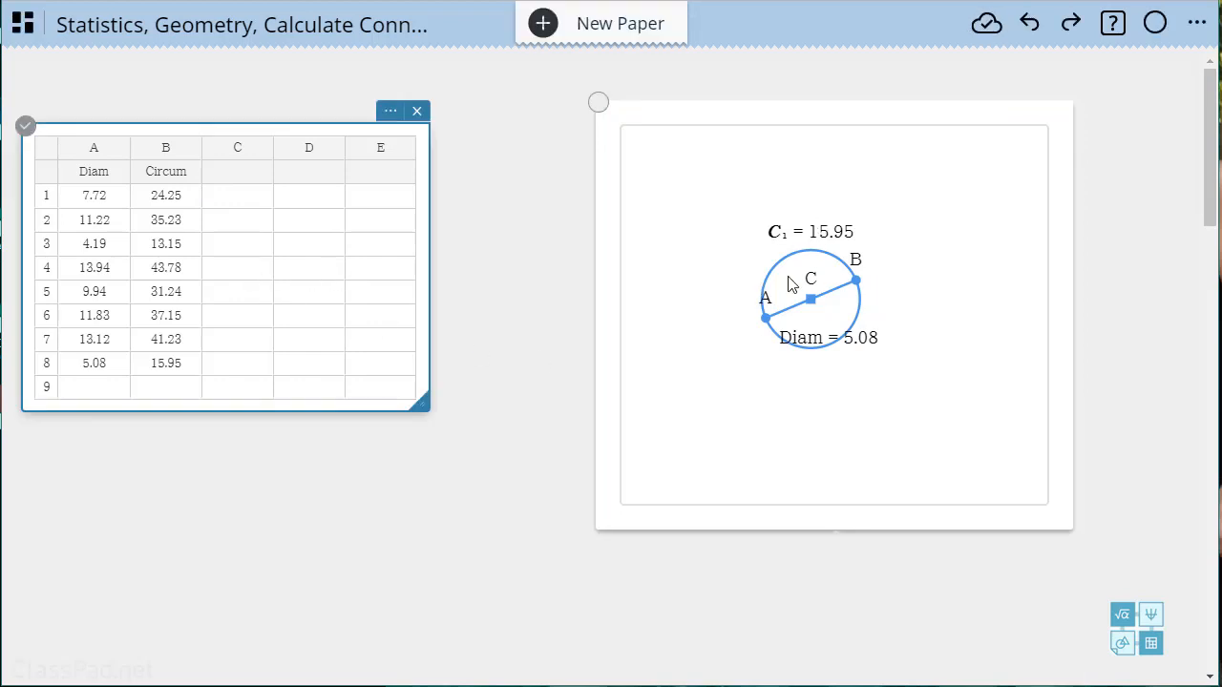
{"action": "left_click", "coordinate": [766, 318]}
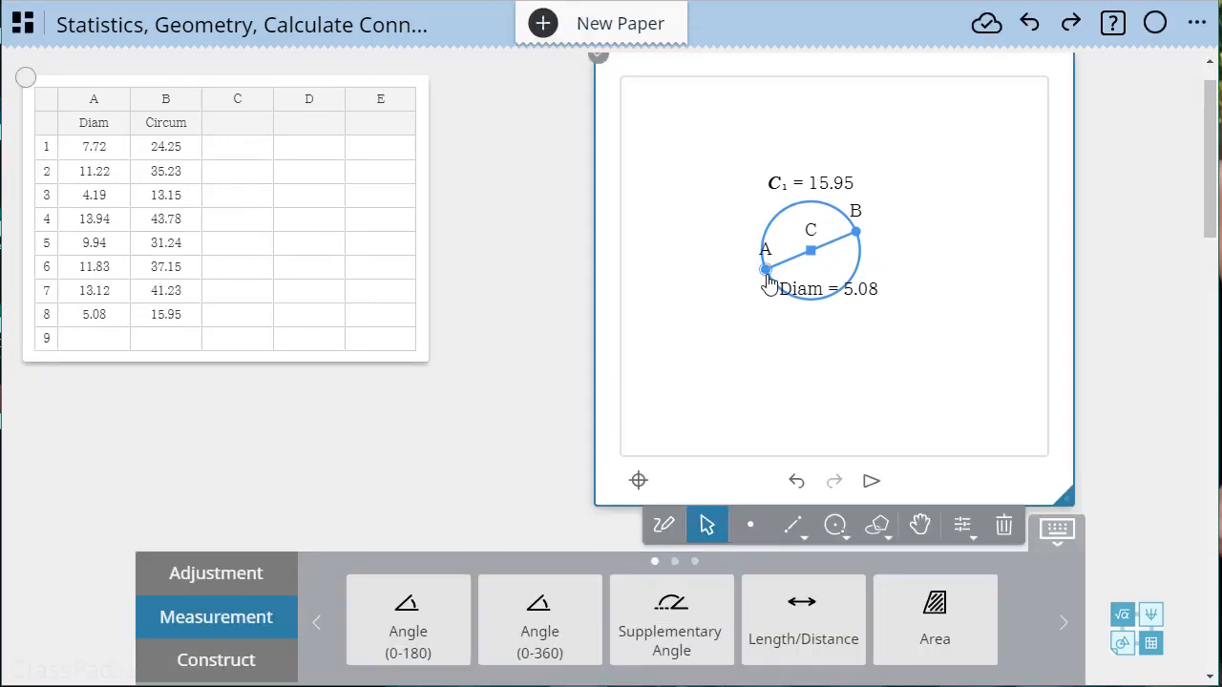
{"action": "left_click_drag", "start_coordinate": [766, 273], "coordinate": [687, 390]}
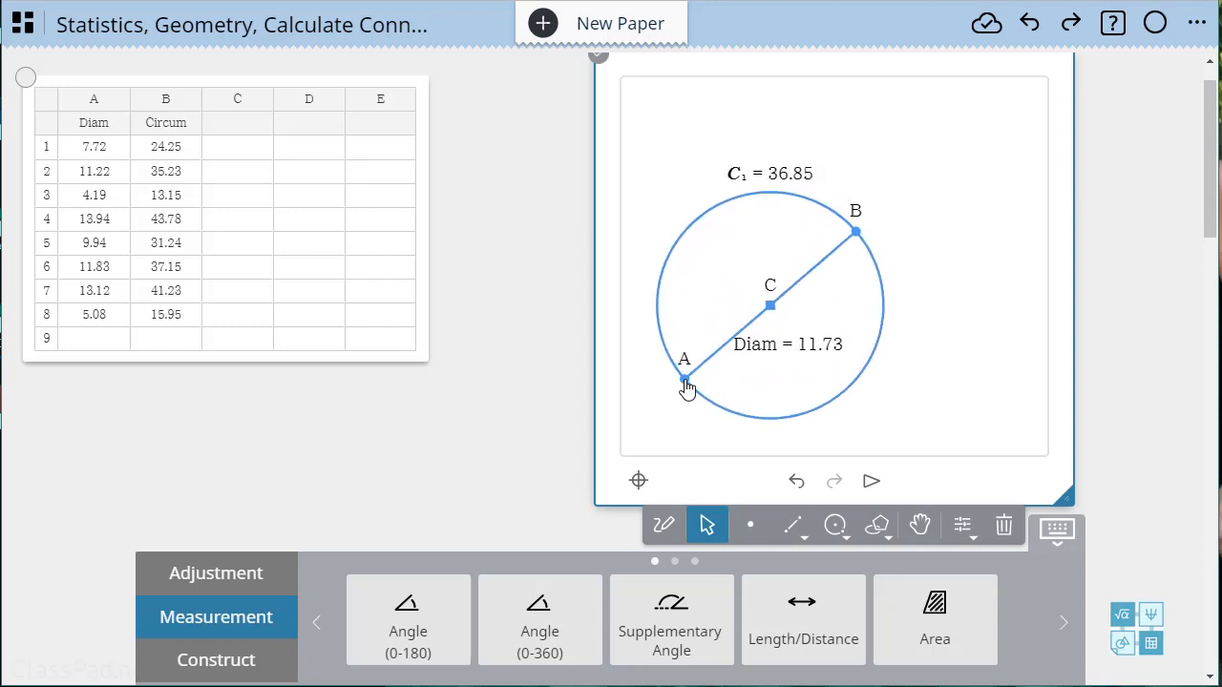
Fill row 9 of the table with 36.85 under Diam and 11.73 under Circum
{"action": "left_click", "coordinate": [86, 339]}
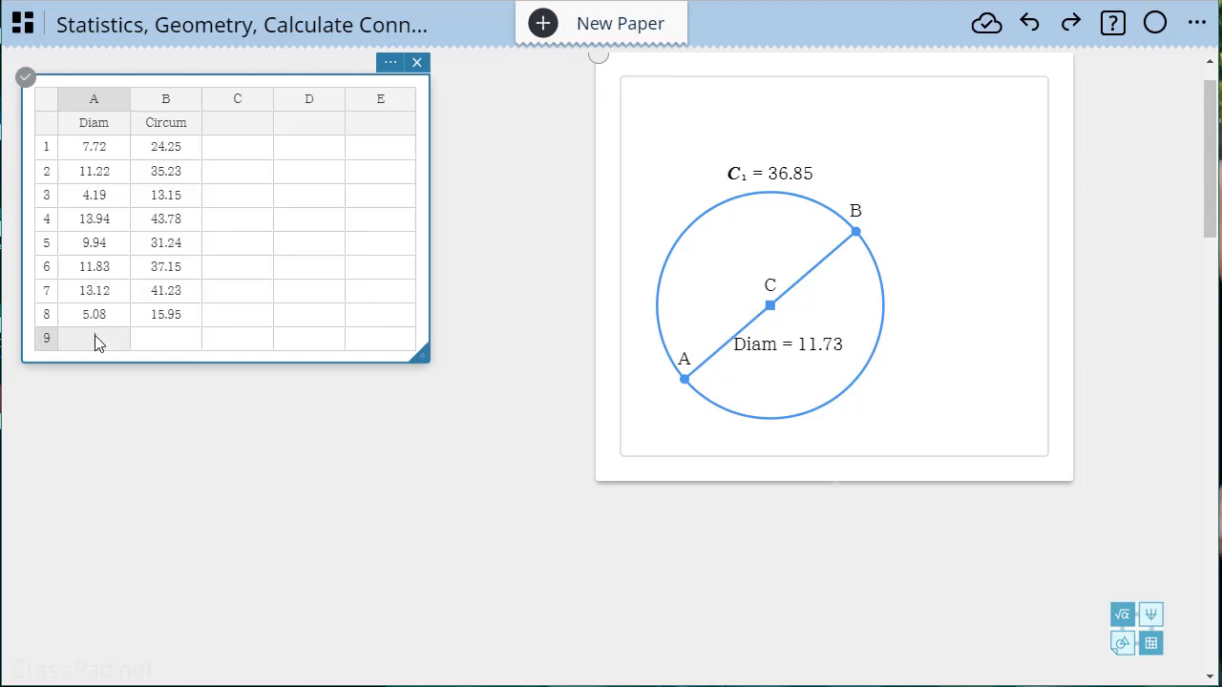
{"action": "type", "text": "36"}
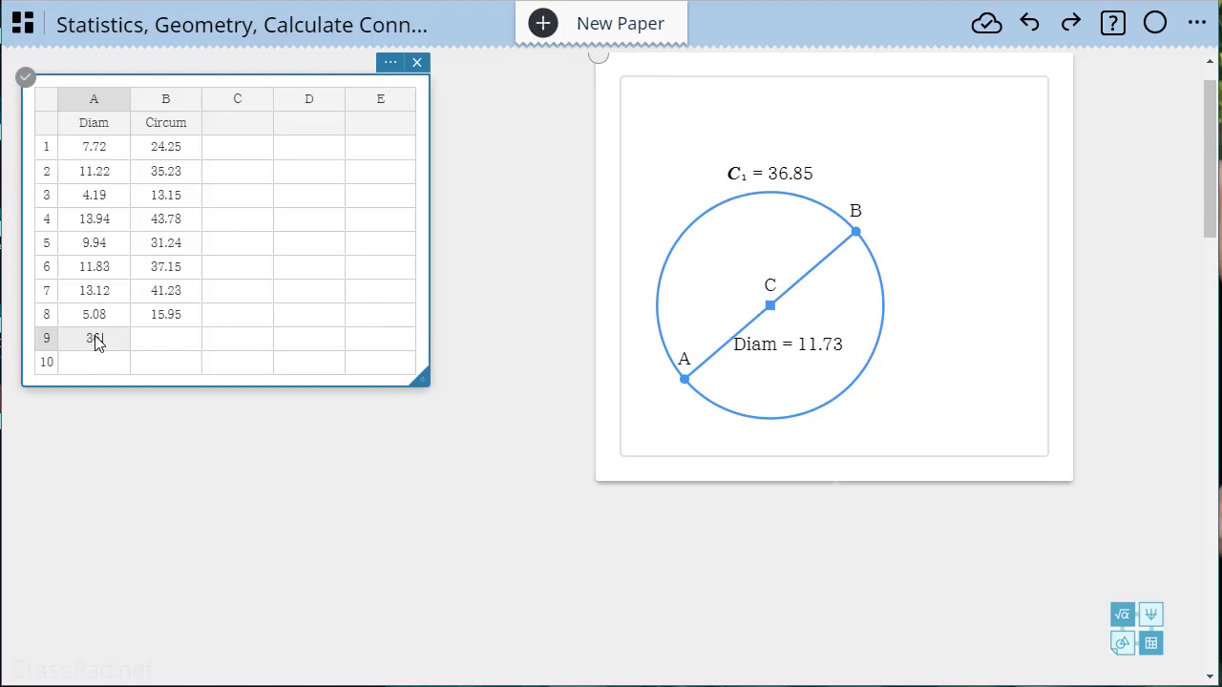
{"action": "type", "text": ".85"}
{"action": "left_click", "coordinate": [155, 344]}
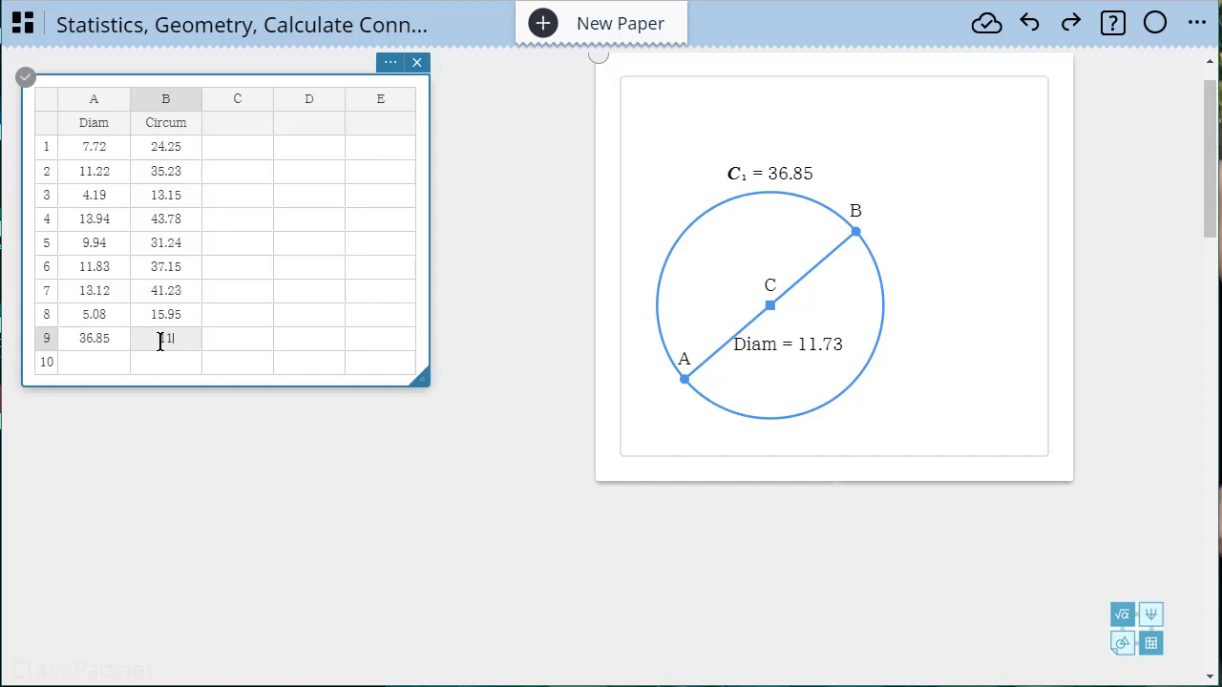
{"action": "type", "text": "11.73"}
{"action": "key", "text": "Return"}
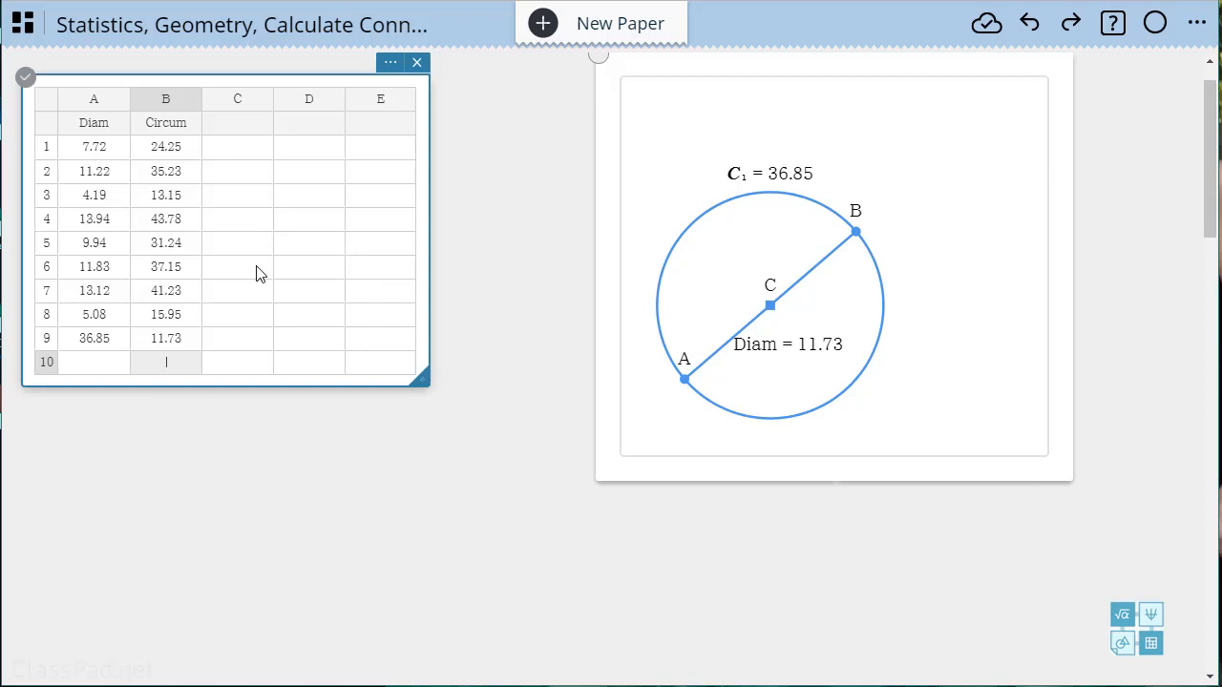
Create a scatter plot from the Diam and Circum columns
{"action": "left_click", "coordinate": [100, 107]}
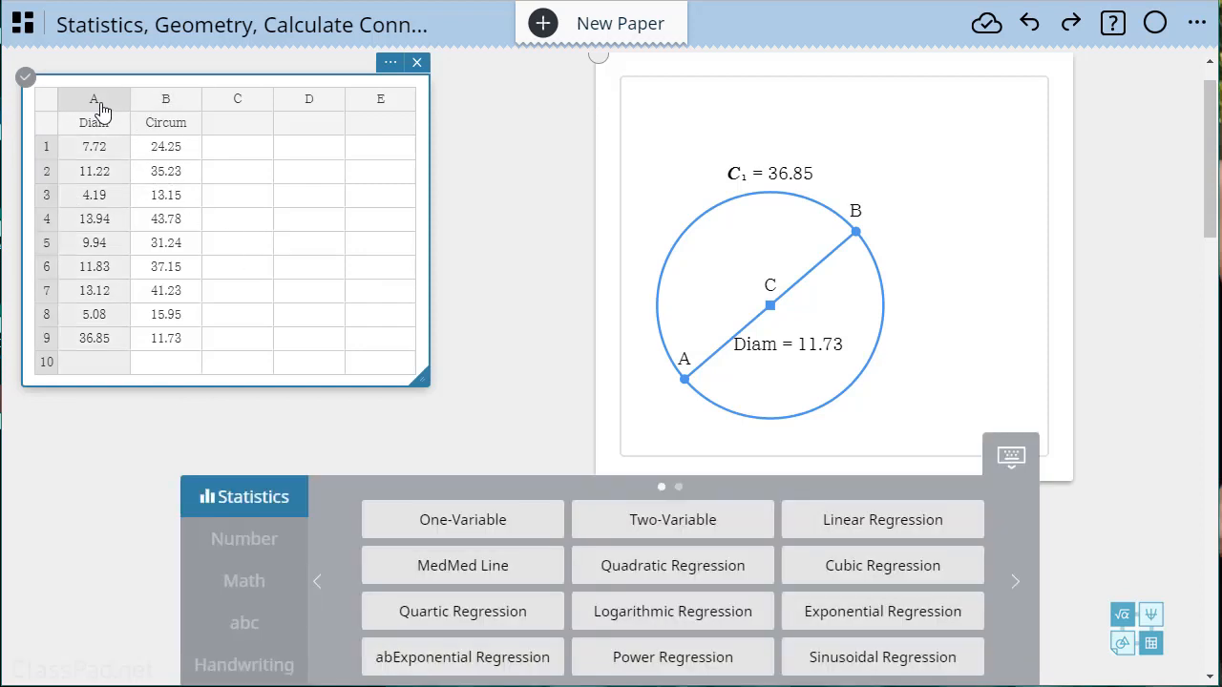
{"action": "left_click", "coordinate": [166, 98], "text": "shift"}
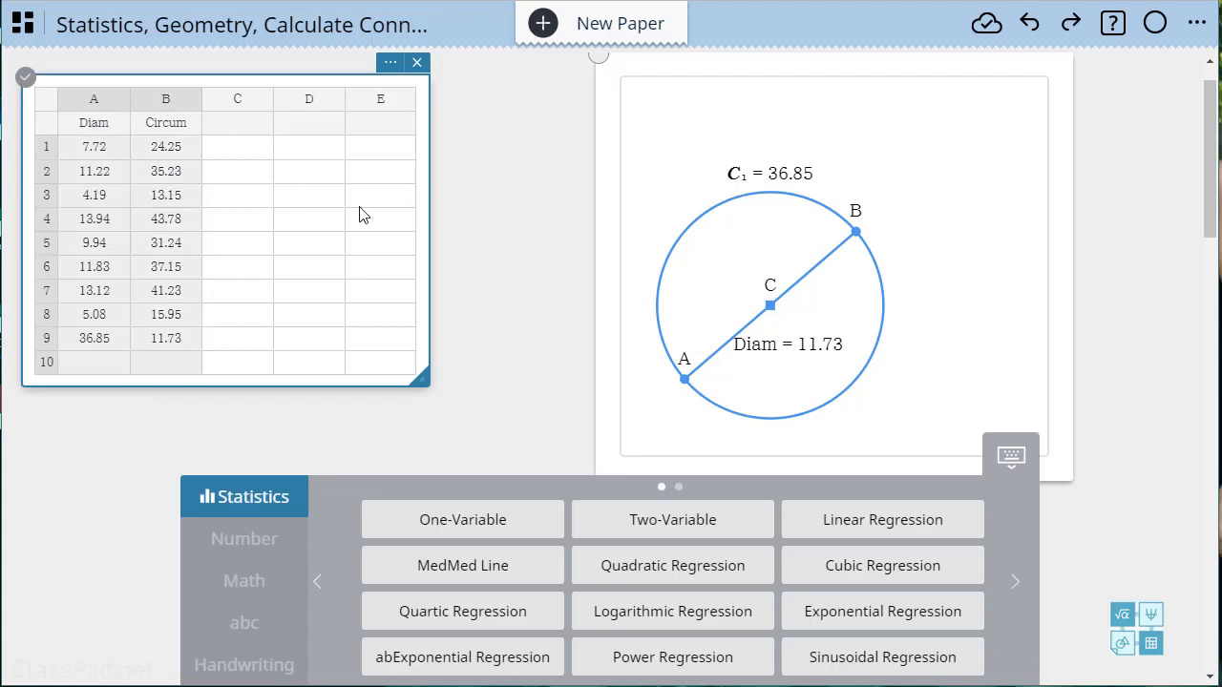
{"action": "left_click", "coordinate": [1016, 586]}
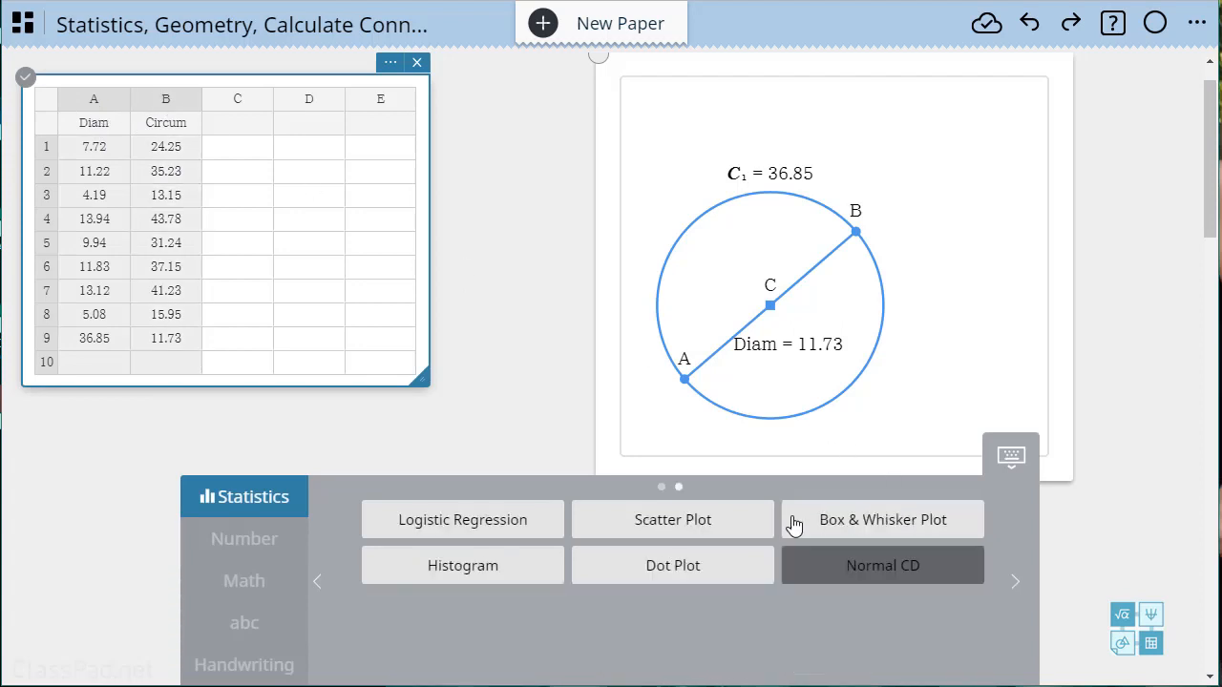
{"action": "left_click", "coordinate": [687, 525]}
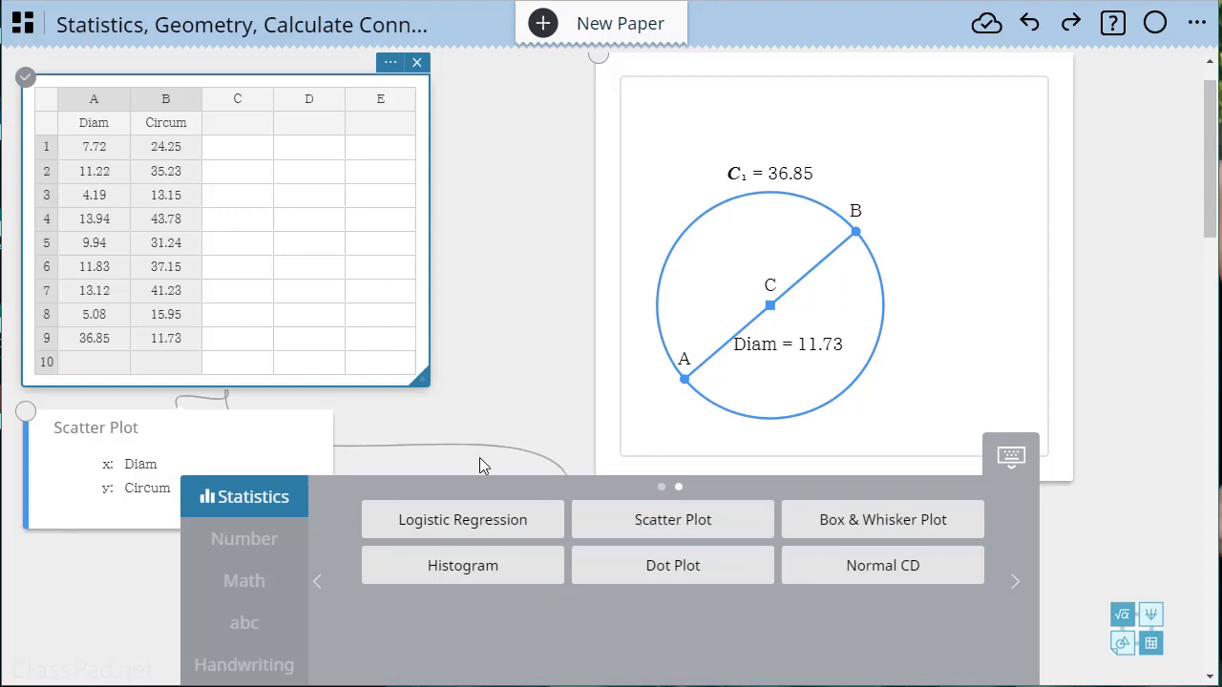
Move the scatter plot graph directly beneath the Scatter Plot card
{"action": "left_click", "coordinate": [487, 299]}
{"action": "scroll", "coordinate": [680, 535], "scroll_direction": "down", "scroll_amount": 3}
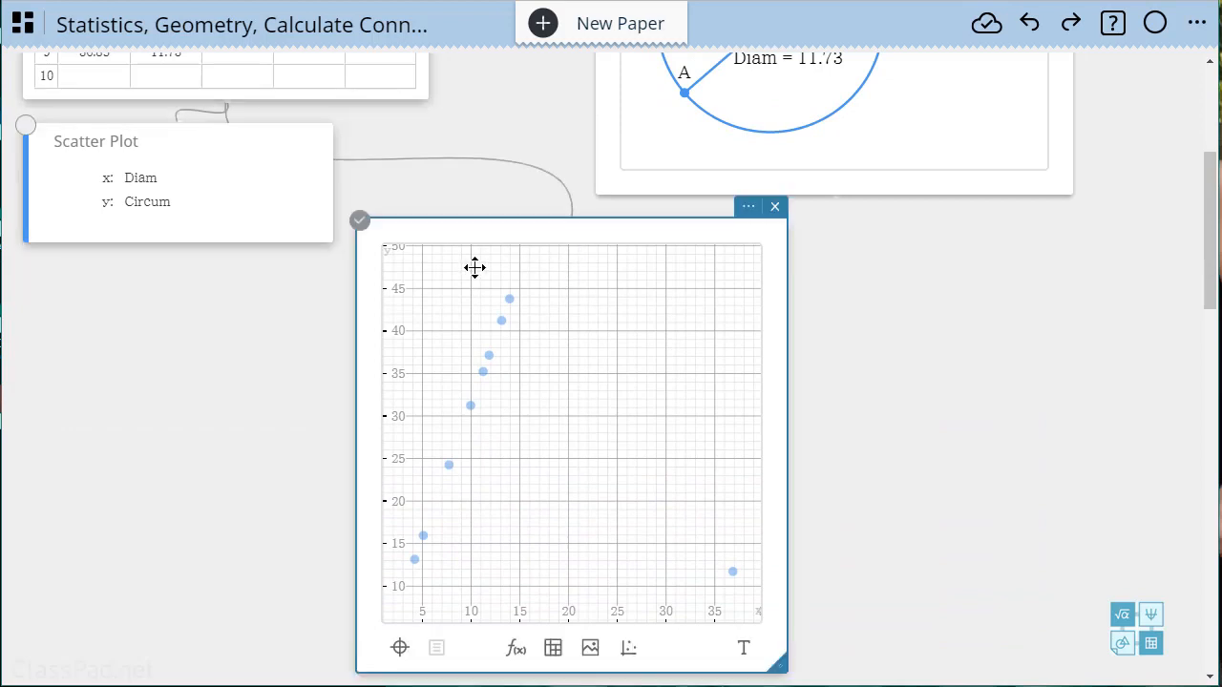
{"action": "left_click_drag", "start_coordinate": [475, 268], "coordinate": [256, 298]}
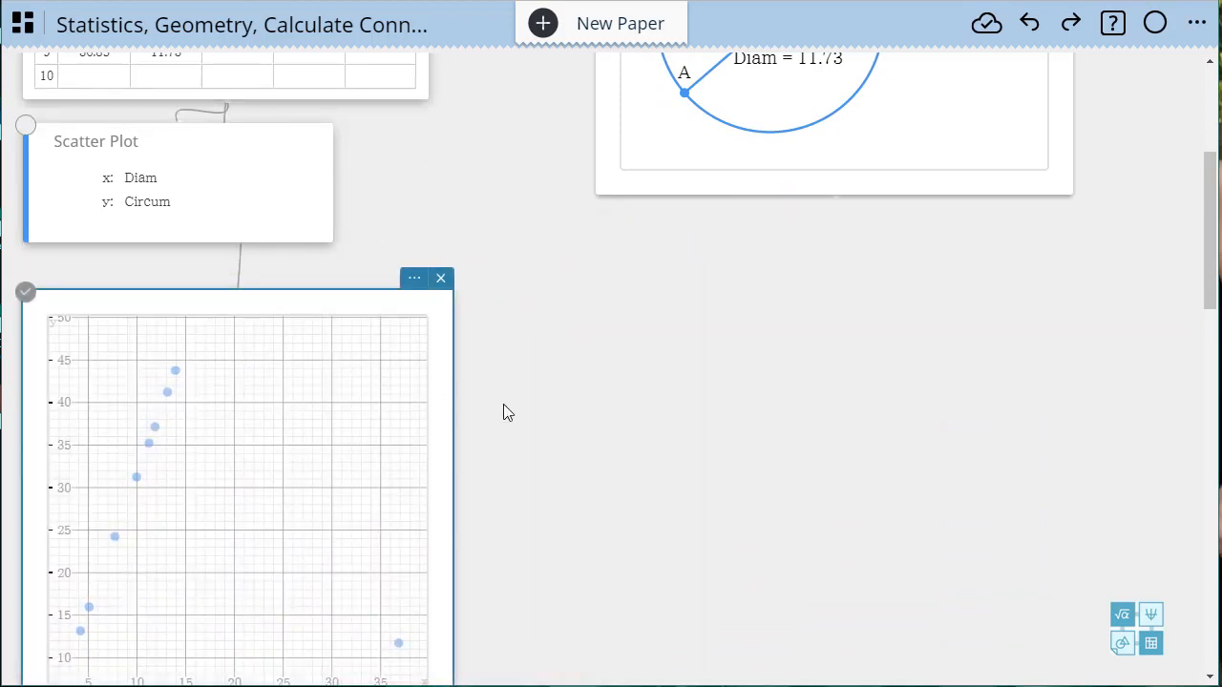
{"action": "scroll", "coordinate": [543, 454], "scroll_direction": "down", "scroll_amount": 1}
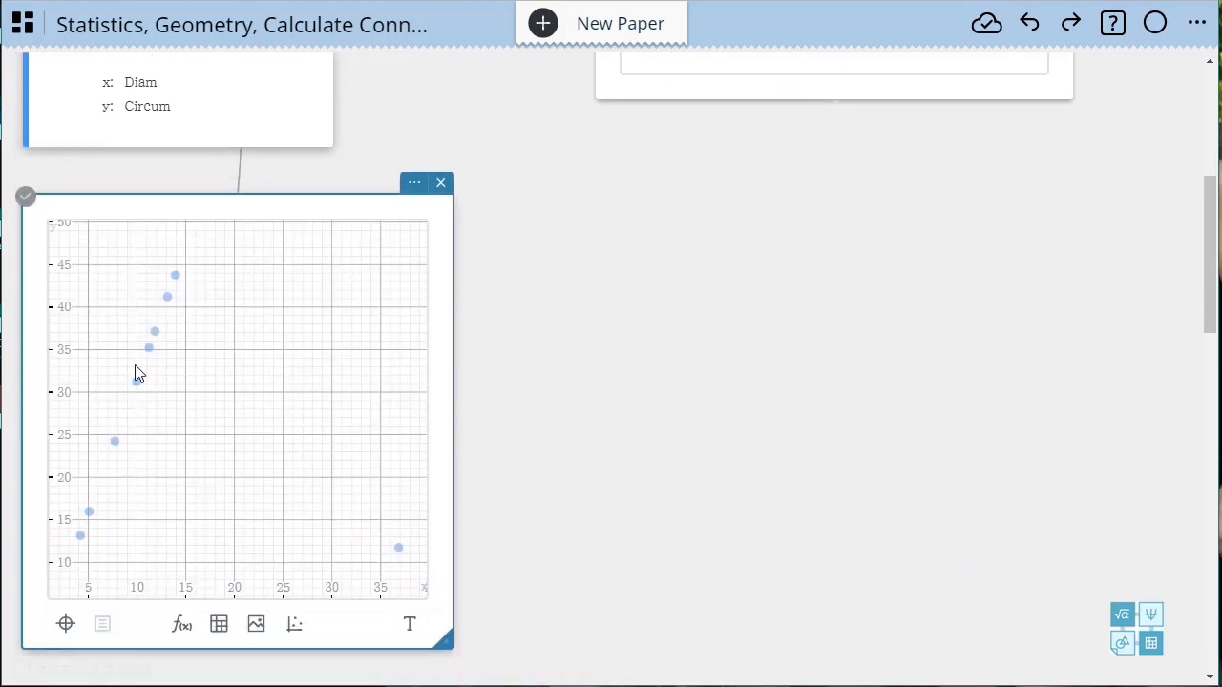
Move the data table down beside the scatter plot graph, on its right
{"action": "scroll", "coordinate": [540, 221], "scroll_direction": "up", "scroll_amount": 2}
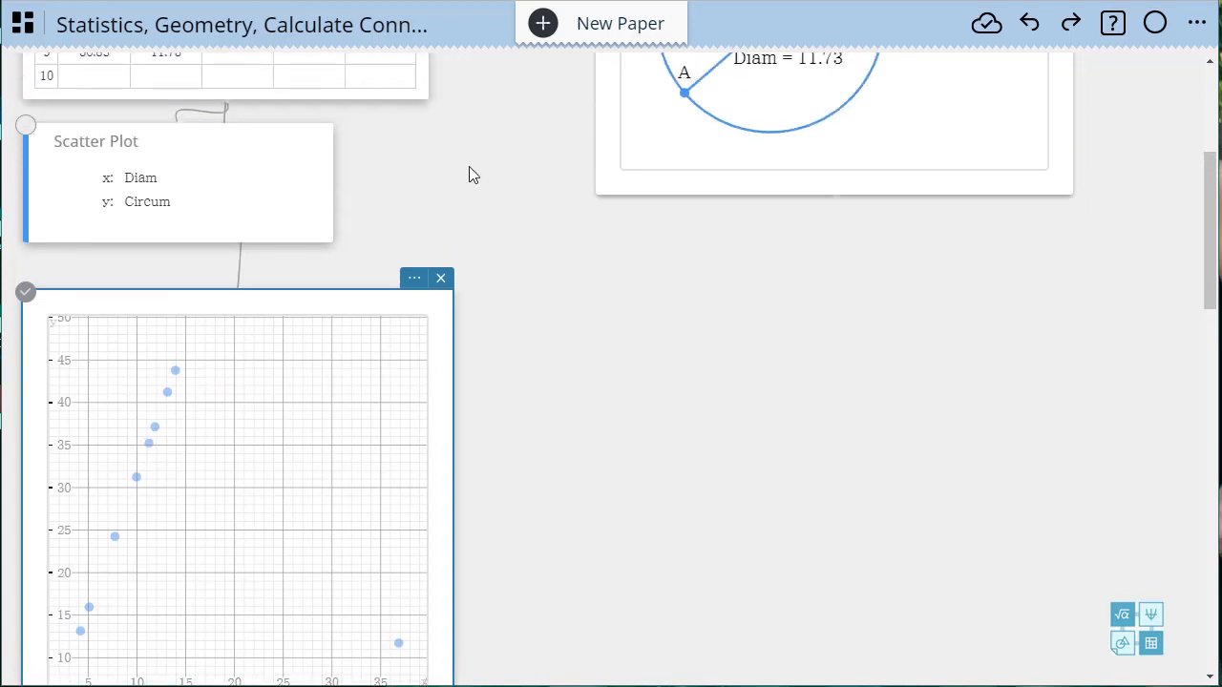
{"action": "scroll", "coordinate": [317, 102], "scroll_direction": "up", "scroll_amount": 2}
{"action": "left_click_drag", "start_coordinate": [265, 88], "coordinate": [716, 585]}
{"action": "scroll", "coordinate": [939, 554], "scroll_direction": "down", "scroll_amount": 6}
{"action": "scroll", "coordinate": [821, 541], "scroll_direction": "up", "scroll_amount": 2}
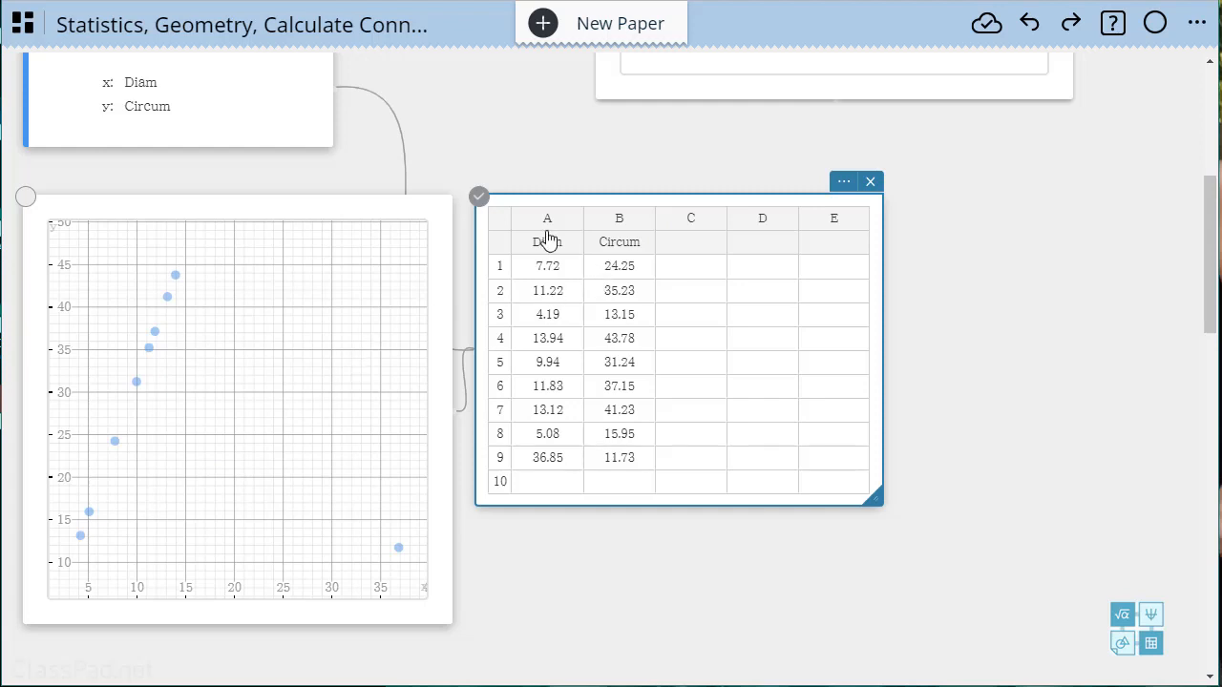
Name column C of the table "Ratio"
{"action": "left_click", "coordinate": [703, 247]}
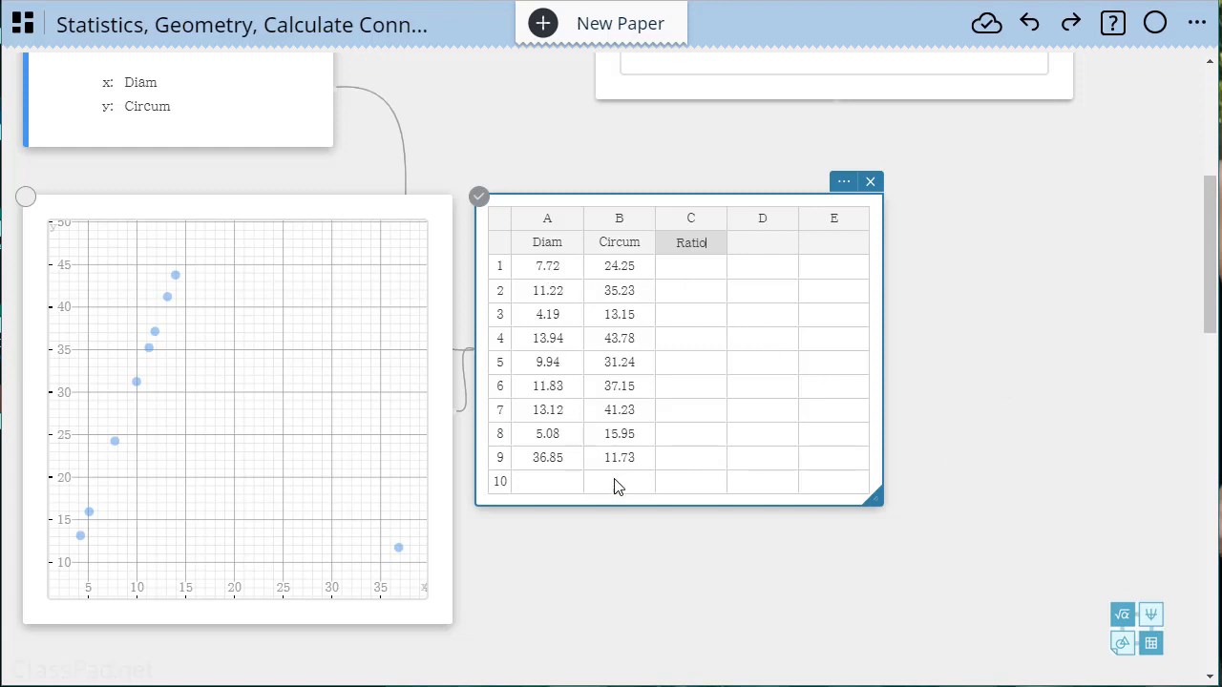
{"action": "left_click", "coordinate": [1002, 214]}
Add a calculation beside the table and execute Ratio:=Circum/Diam to fill the Ratio column
{"action": "left_click", "coordinate": [951, 240]}
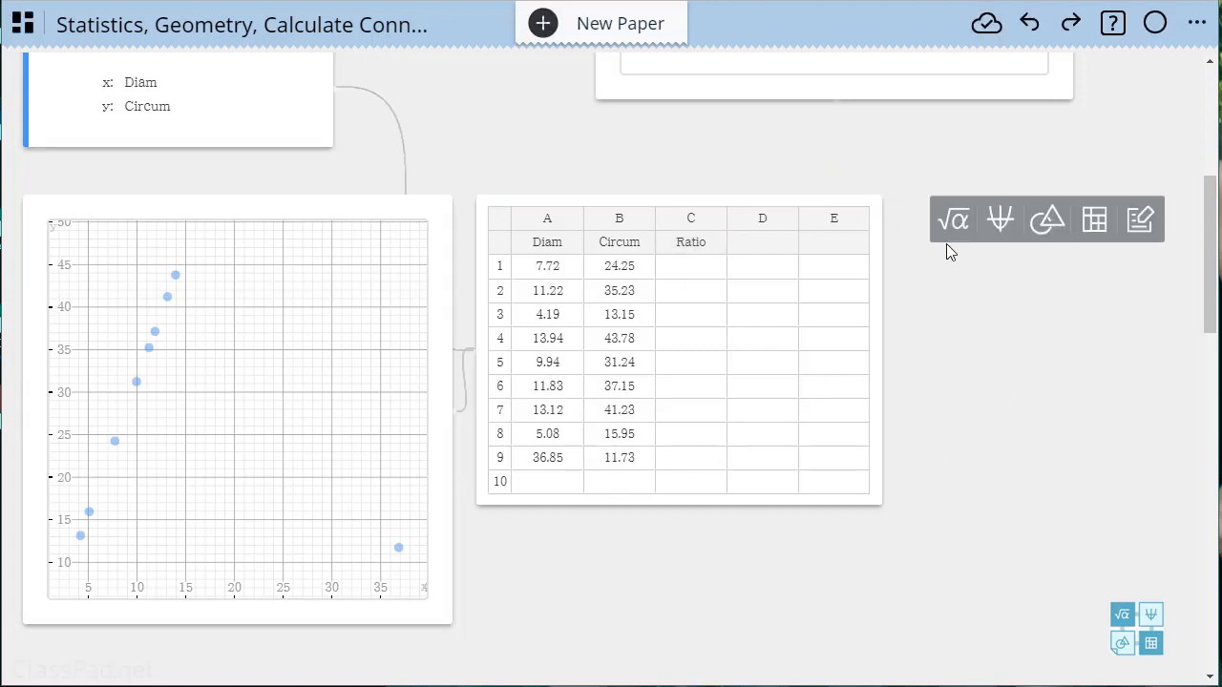
{"action": "left_click", "coordinate": [953, 229]}
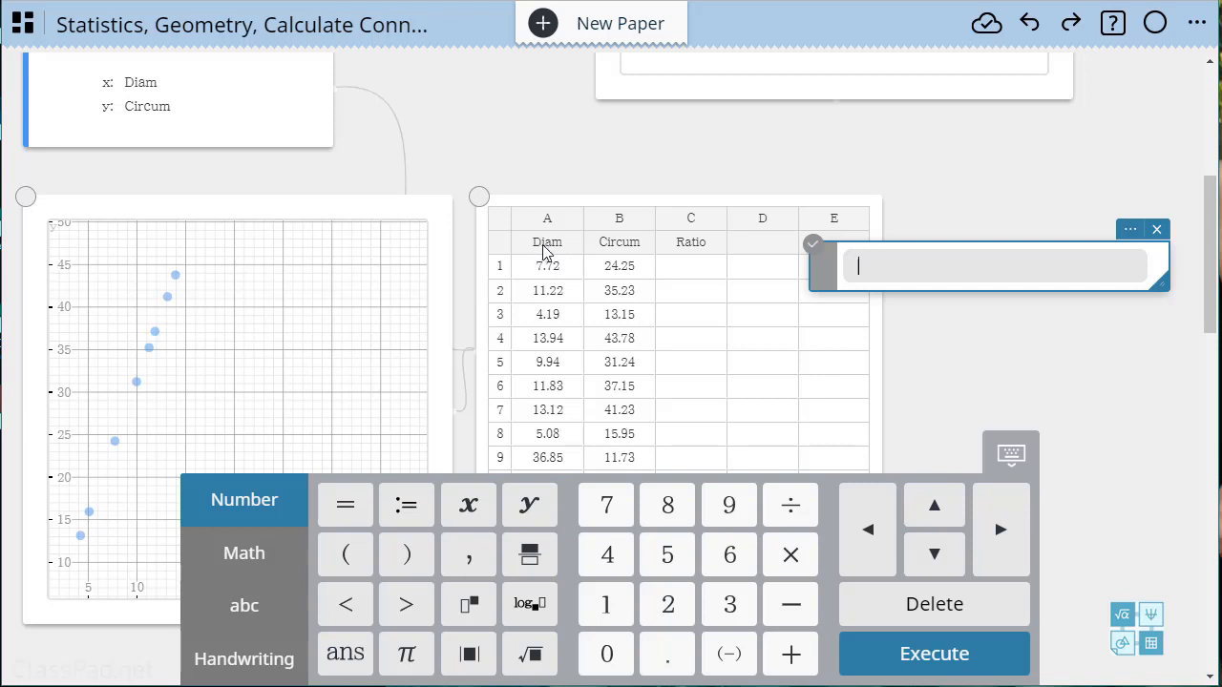
{"action": "left_click", "coordinate": [897, 259]}
{"action": "type", "text": "Ratio:="}
{"action": "type", "text": "Circum"}
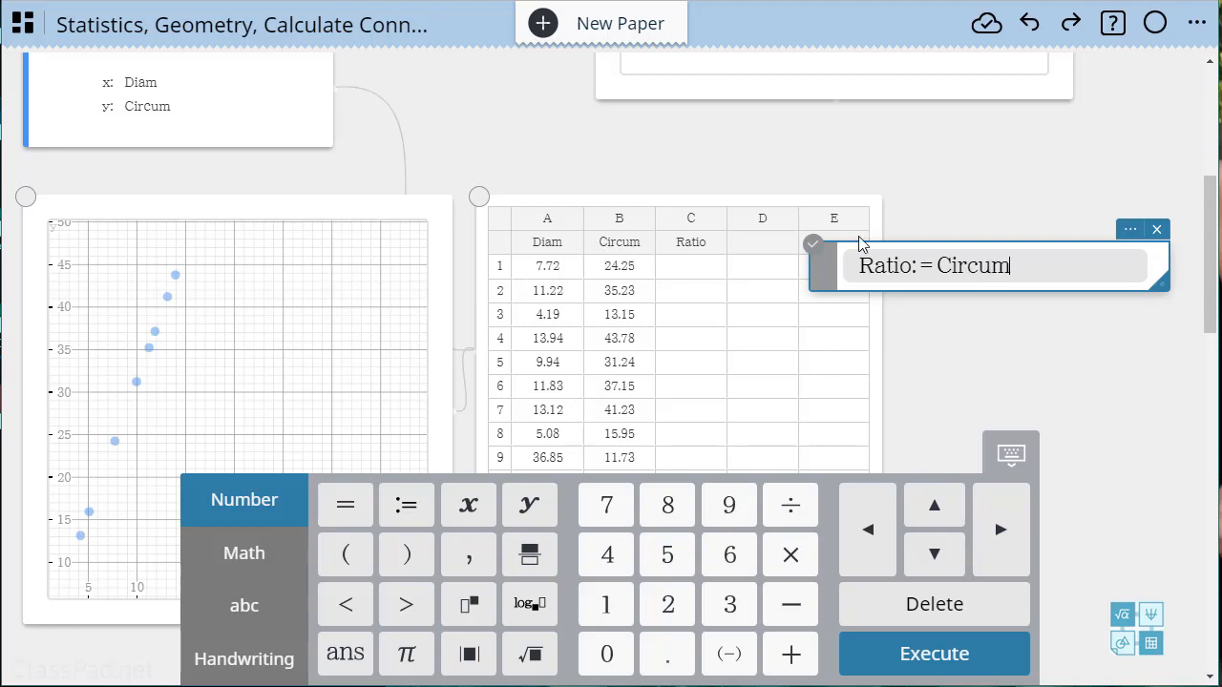
{"action": "type", "text": "/"}
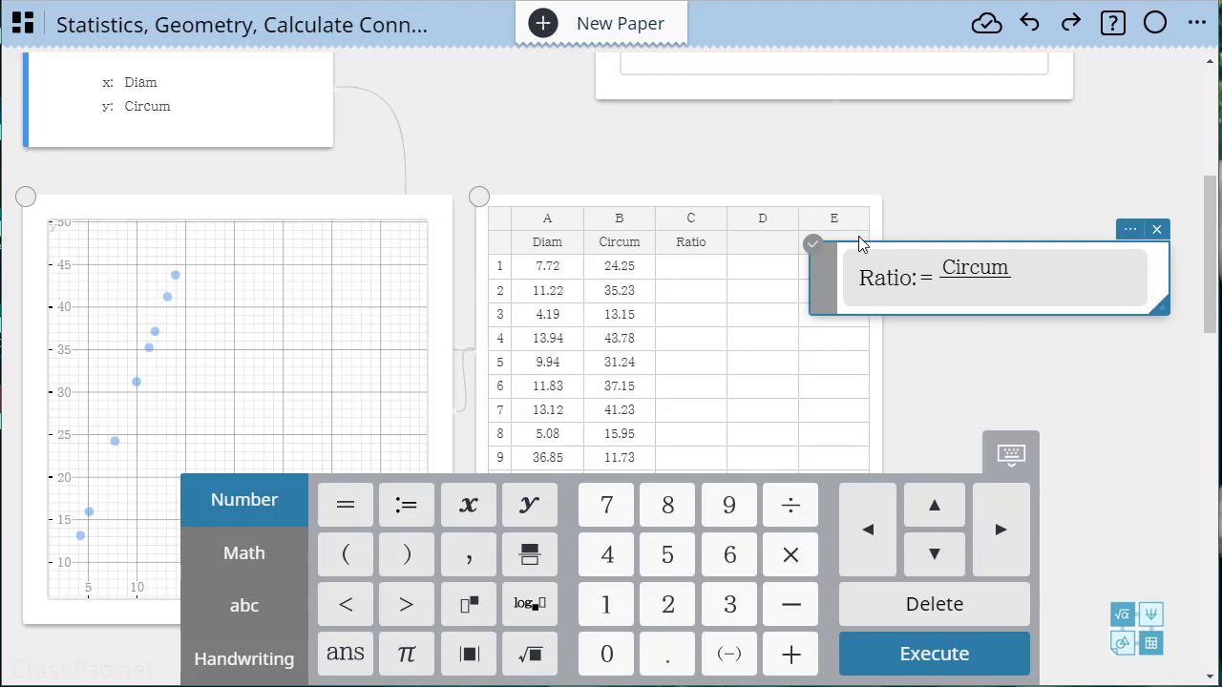
{"action": "type", "text": "Diam"}
{"action": "key", "text": "Return"}
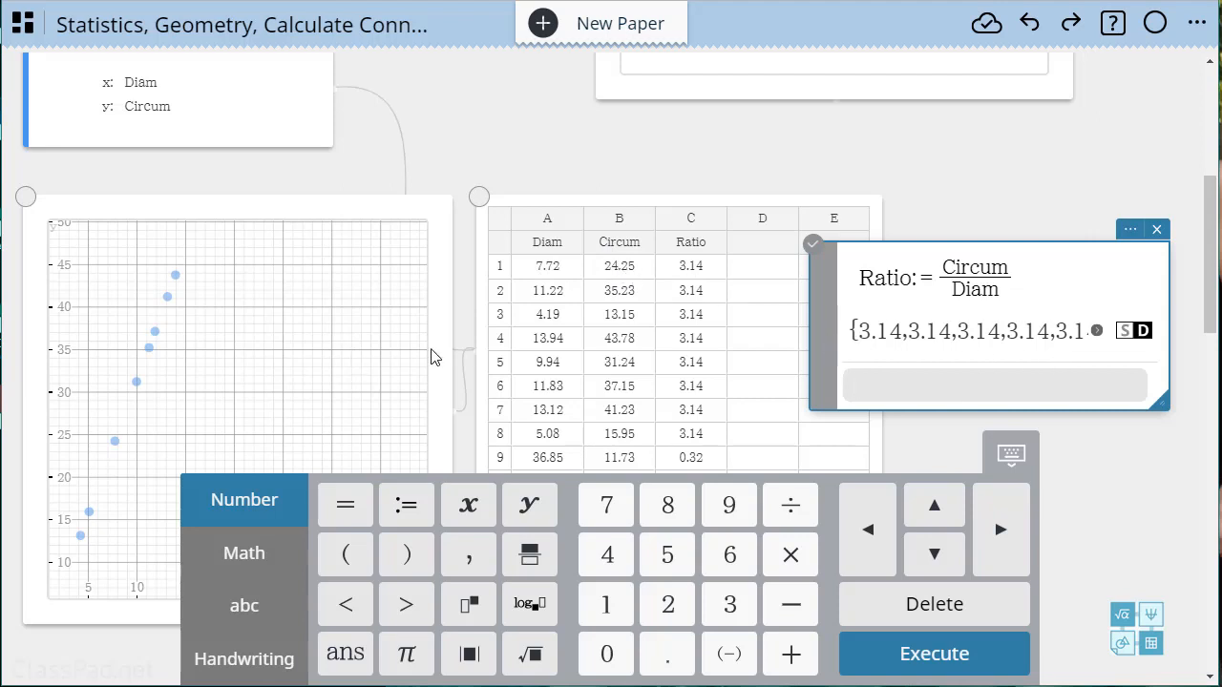
{"action": "left_click", "coordinate": [1013, 460]}
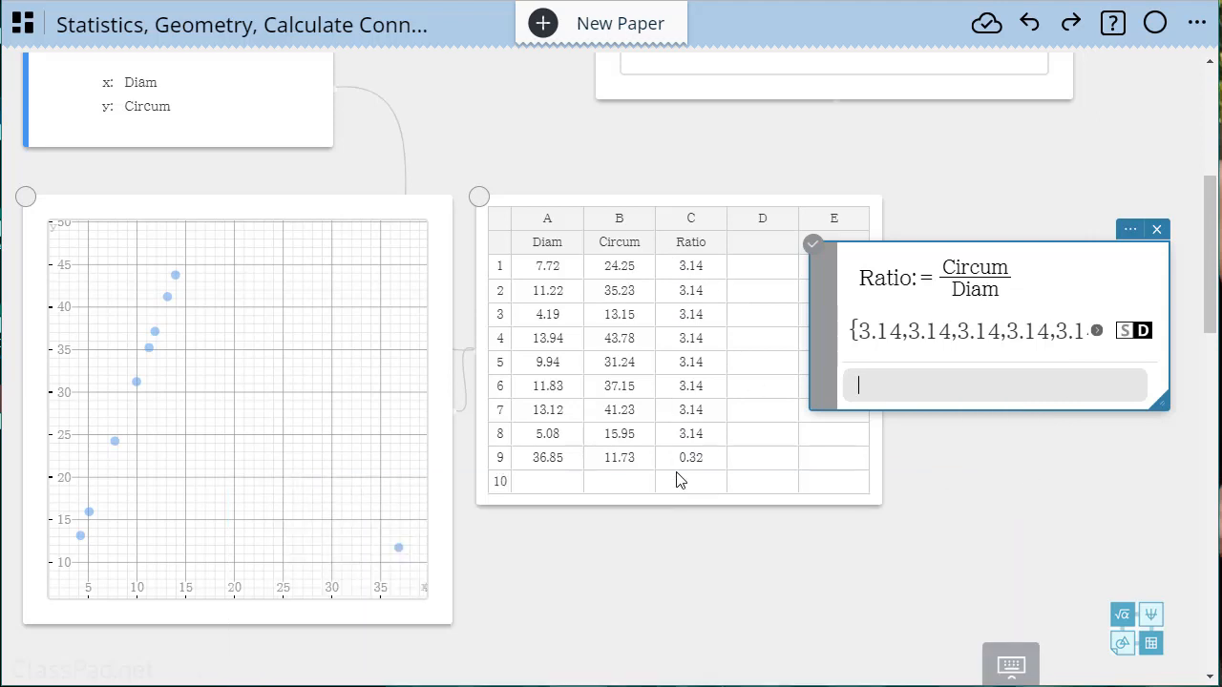
Correct row 9 of the table to 11.73 for Diam and 36.85 for Circum
{"action": "left_click", "coordinate": [559, 471]}
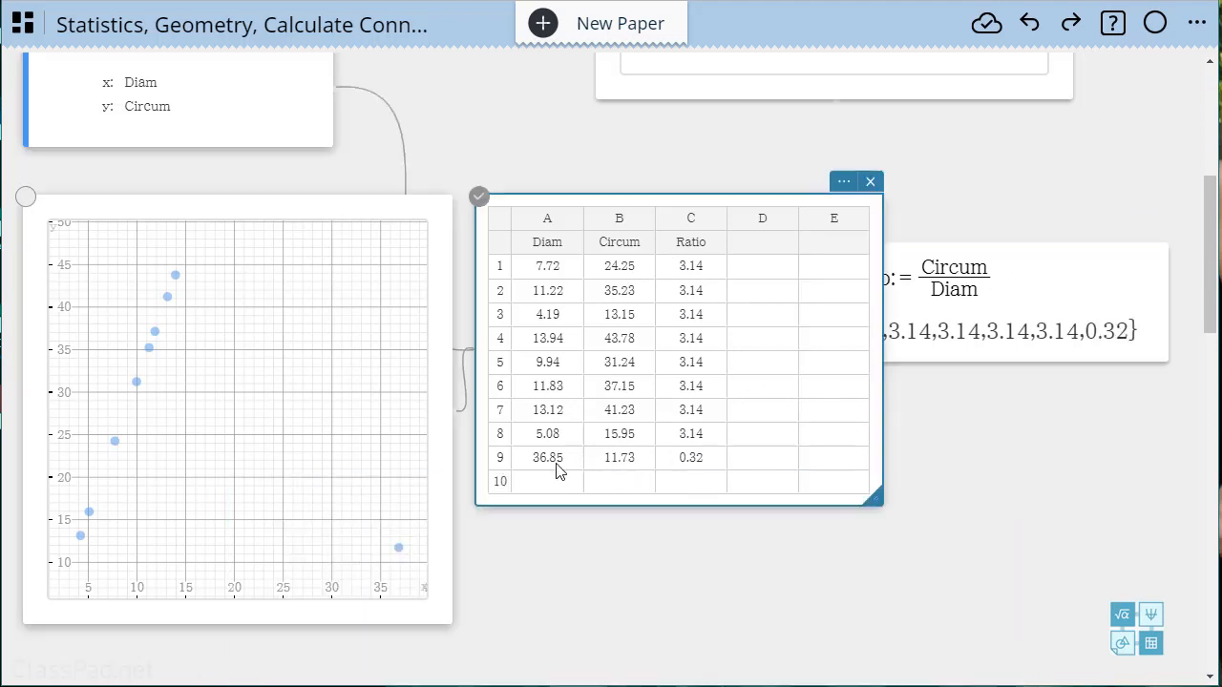
{"action": "left_click", "coordinate": [558, 461]}
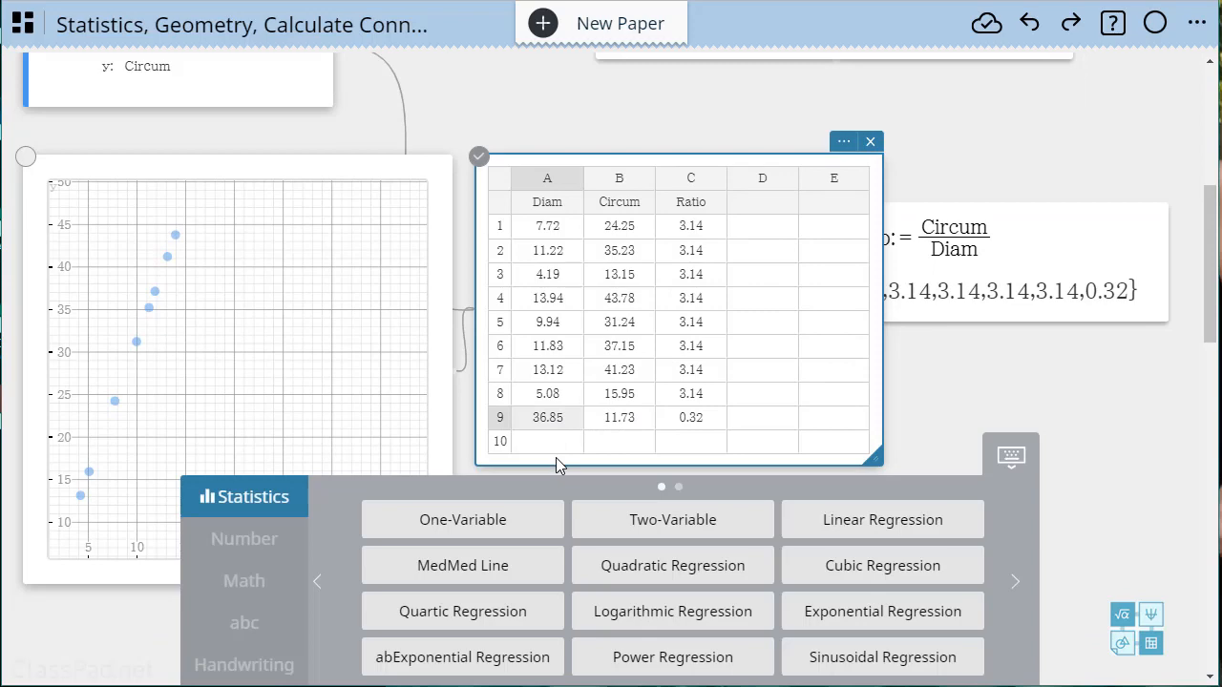
{"action": "type", "text": "11.73"}
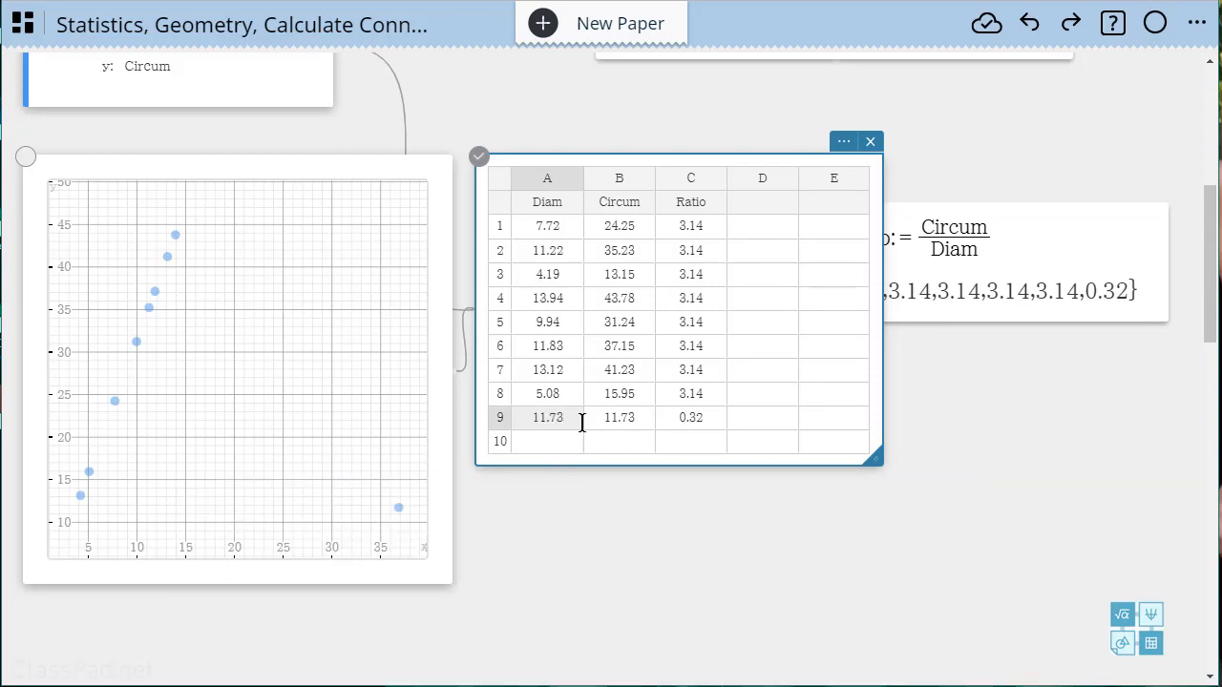
{"action": "left_click", "coordinate": [612, 429]}
{"action": "scroll", "coordinate": [910, 434], "scroll_direction": "up", "scroll_amount": 3}
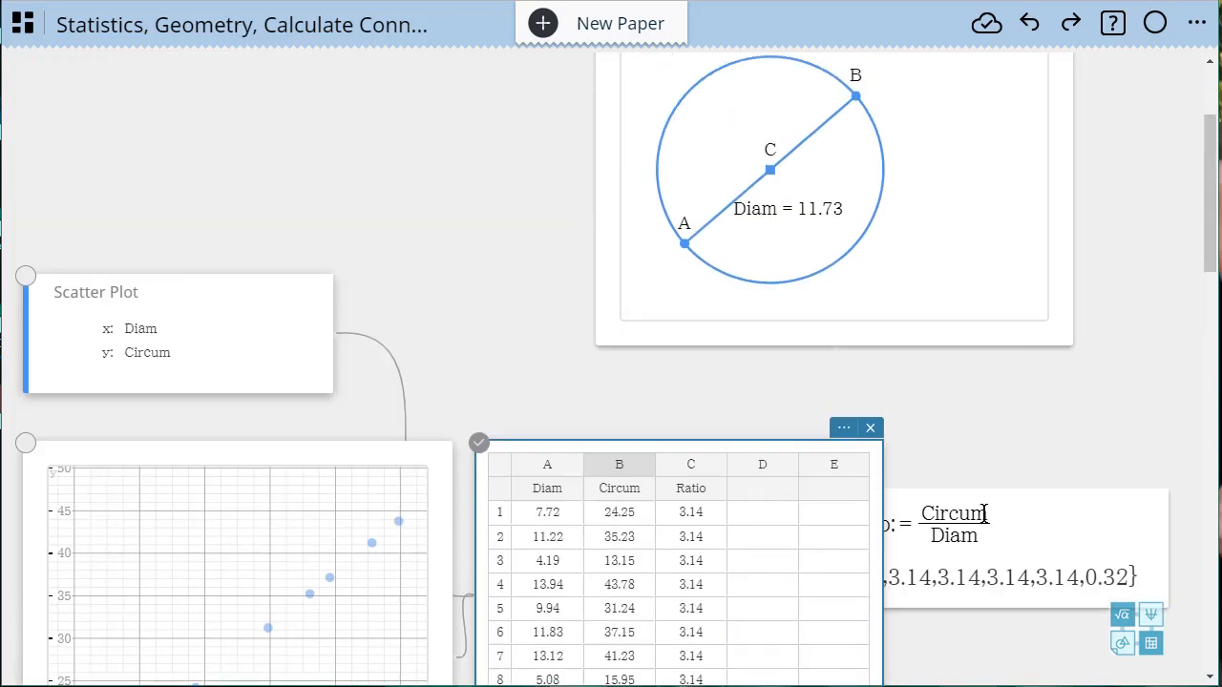
{"action": "scroll", "coordinate": [958, 486], "scroll_direction": "up", "scroll_amount": 2}
{"action": "scroll", "coordinate": [868, 512], "scroll_direction": "down", "scroll_amount": 6}
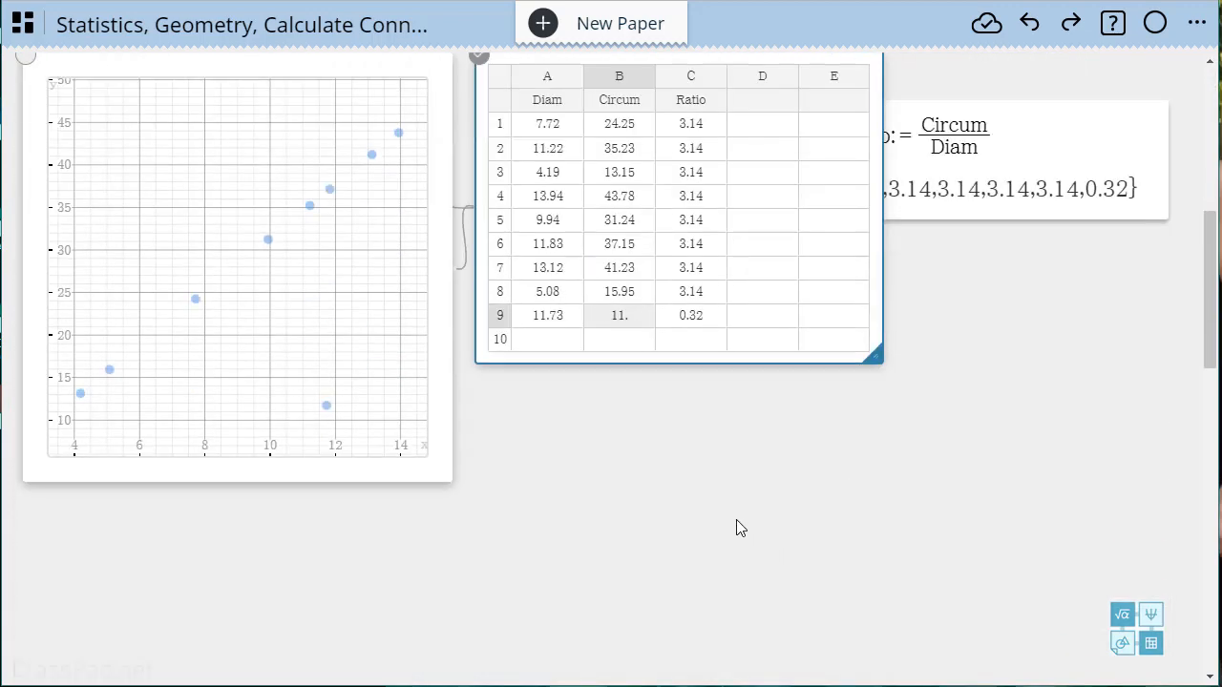
{"action": "type", "text": "36.85"}
{"action": "key", "text": "Return"}
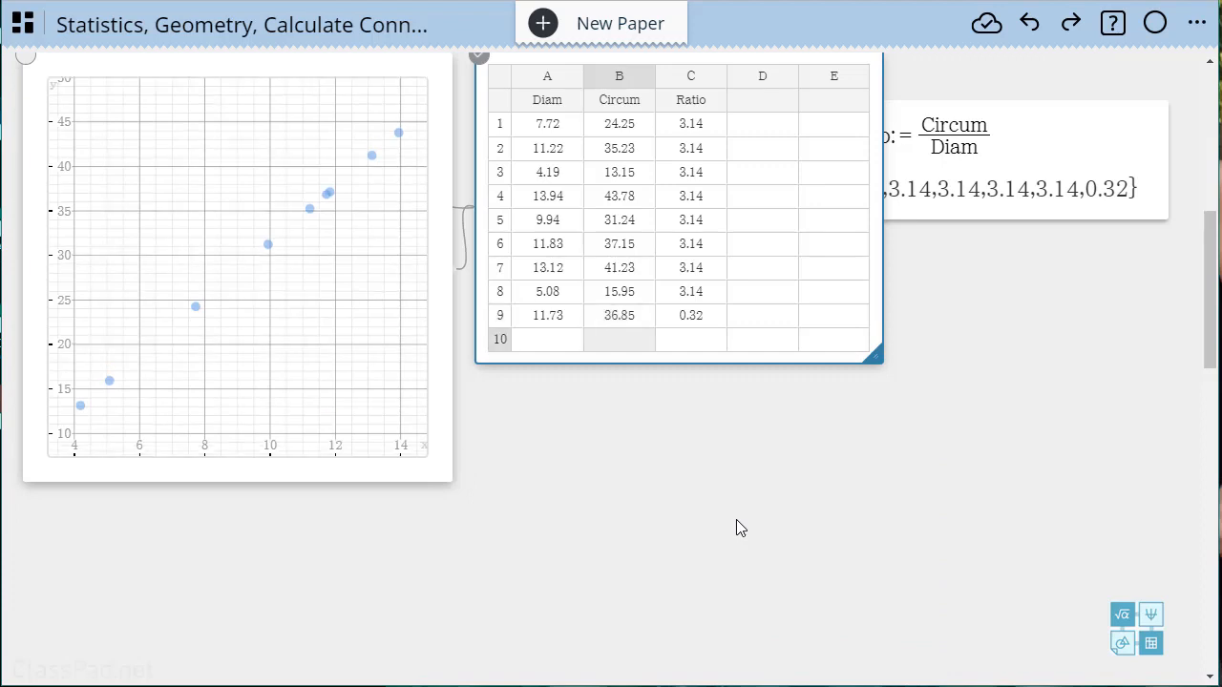
Re-execute the Ratio:=Circum/Diam calculation to update the Ratio column for the corrected row 9
{"action": "left_click", "coordinate": [698, 324]}
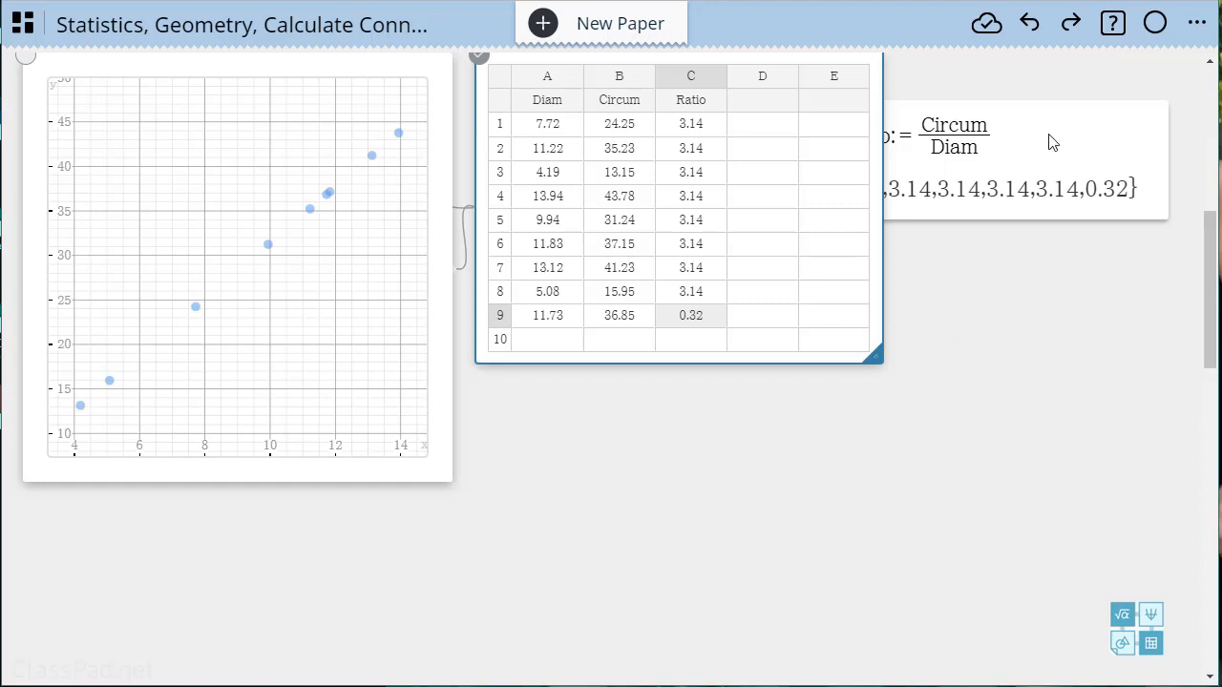
{"action": "left_click", "coordinate": [997, 136]}
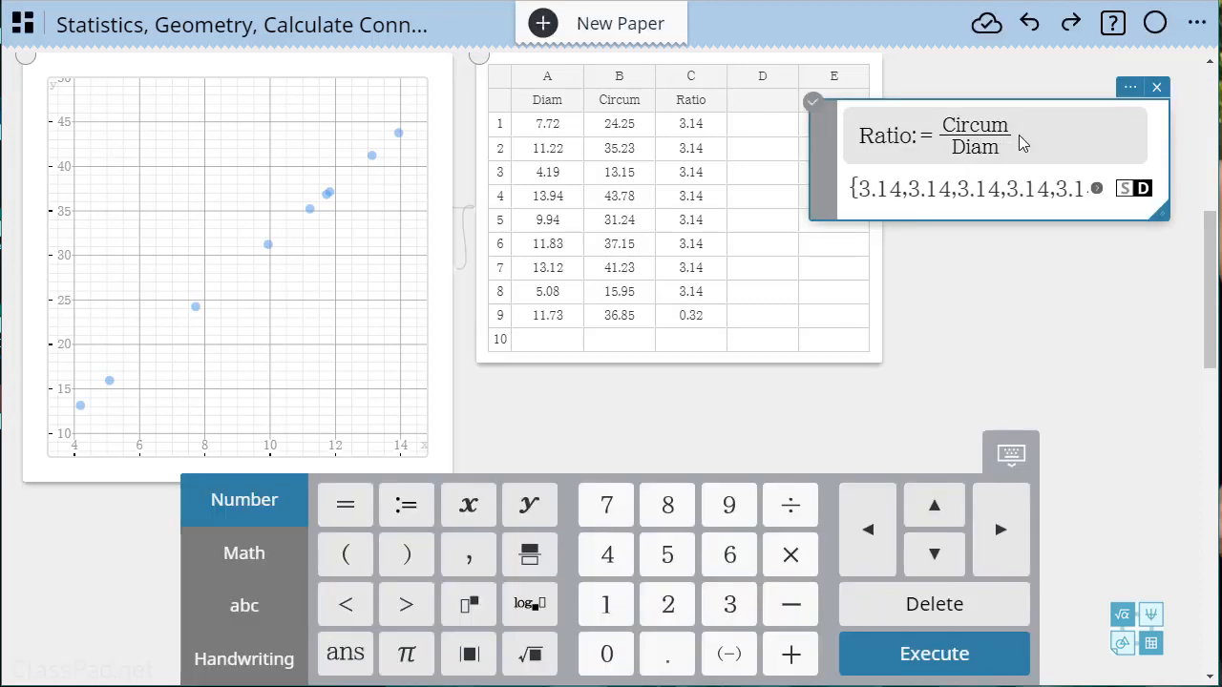
{"action": "left_click", "coordinate": [1002, 148]}
{"action": "key", "text": "Return"}
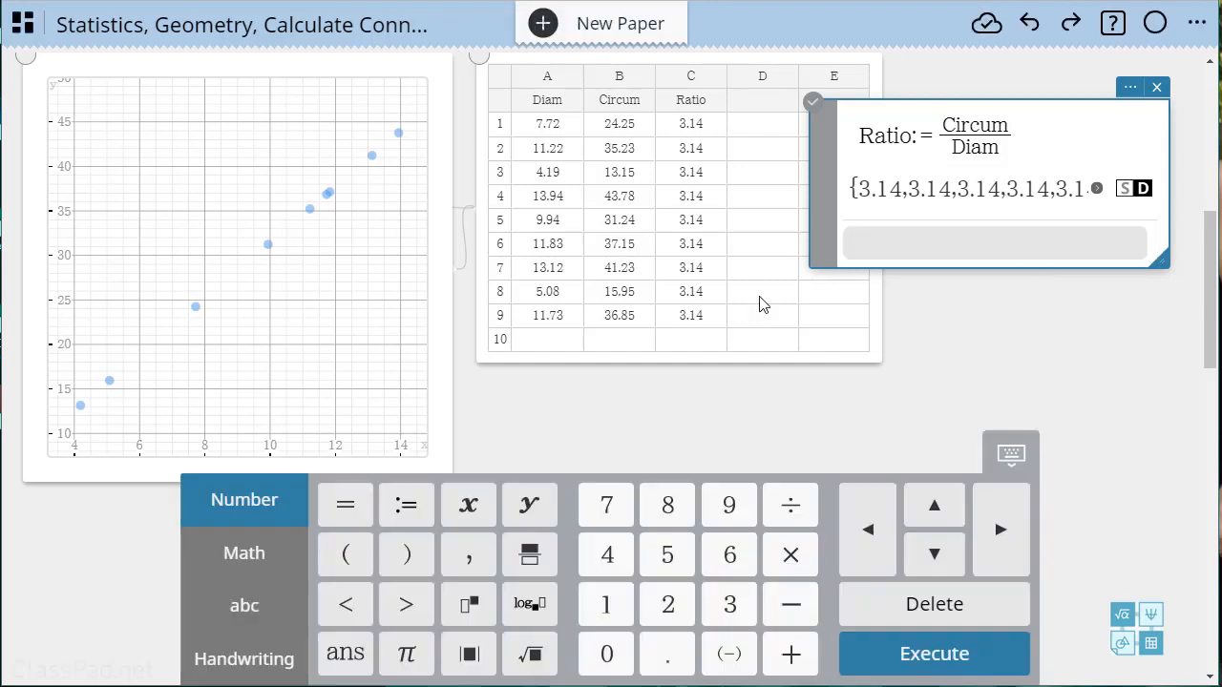
{"action": "left_click", "coordinate": [1003, 384]}
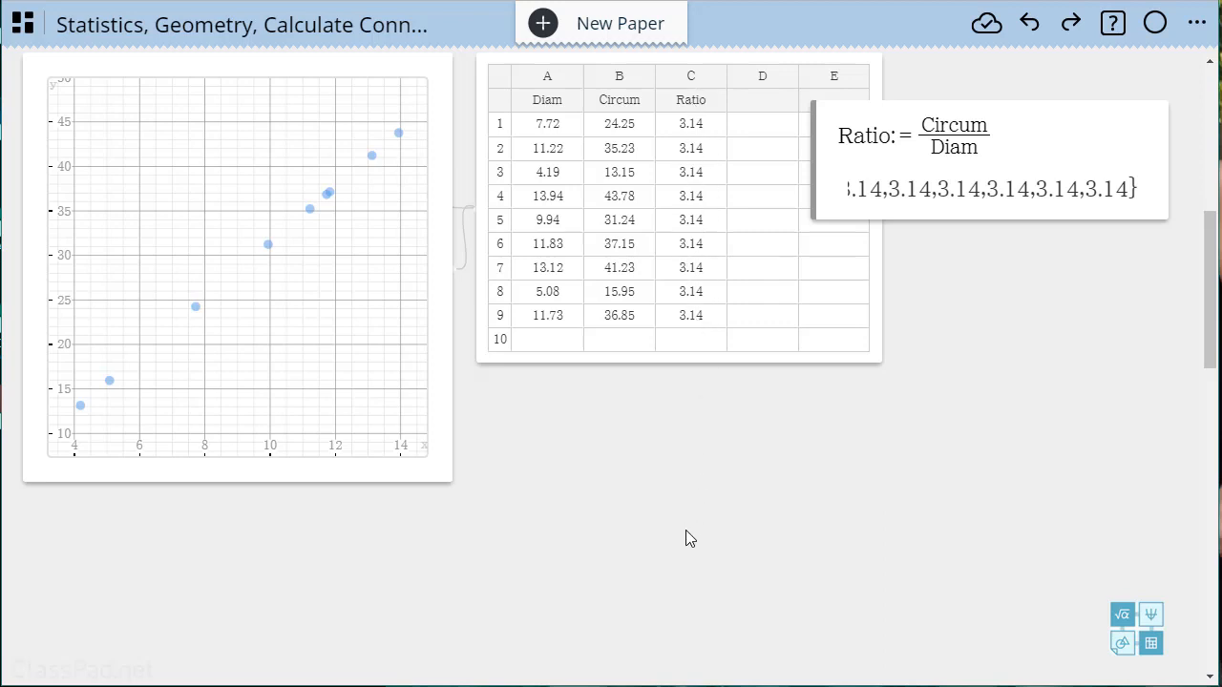
Add the function y=3.14(x-11.73)+36.85 to the scatter plot graph and execute it to draw the line
{"action": "left_click", "coordinate": [287, 397]}
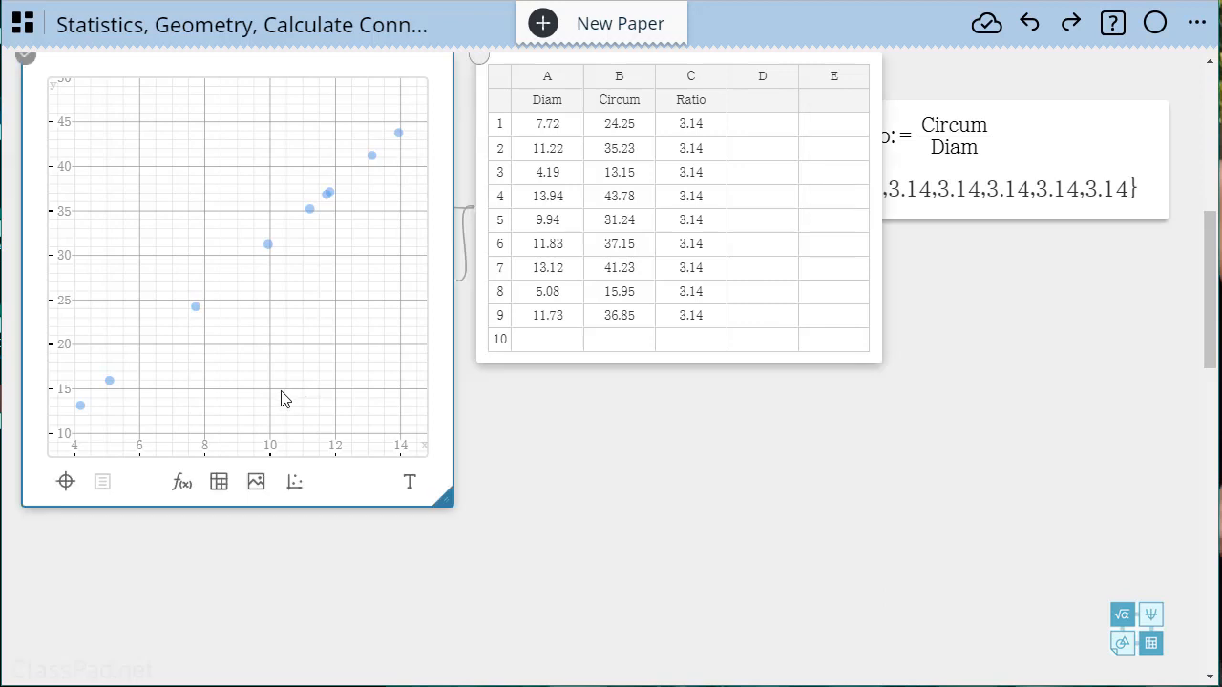
{"action": "left_click", "coordinate": [181, 484]}
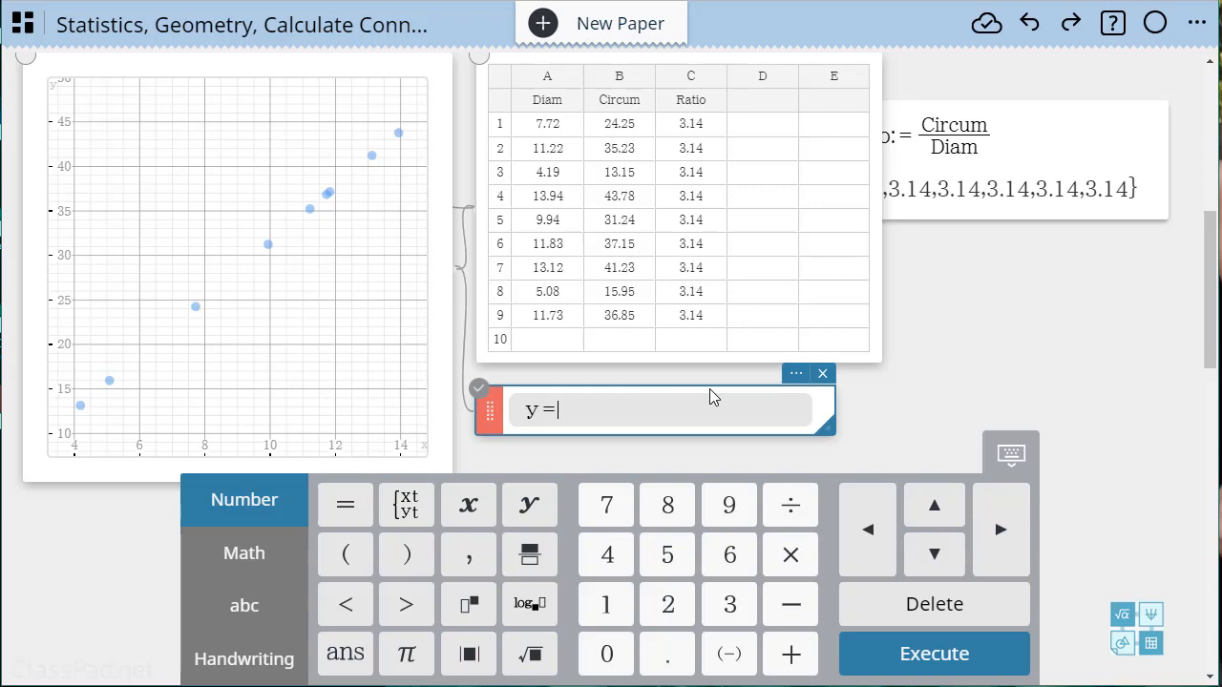
{"action": "type", "text": "3.14("}
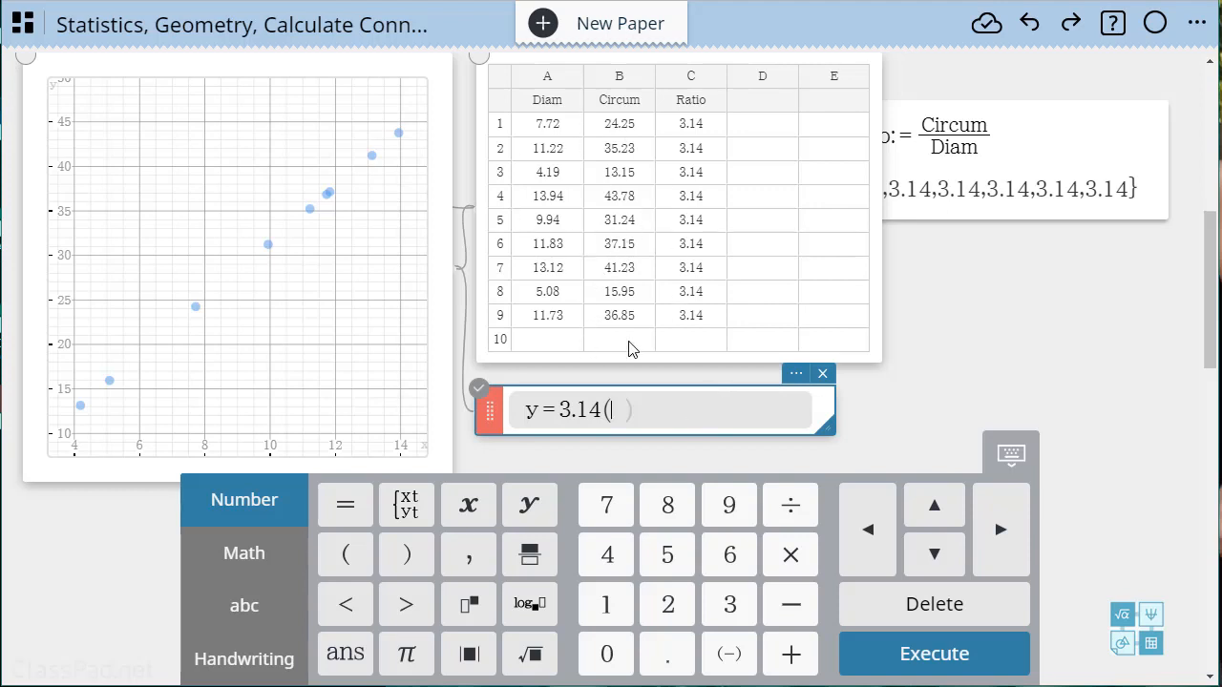
{"action": "type", "text": "x-11.73"}
{"action": "key", "text": "Right"}
{"action": "type", "text": "+ 36.85"}
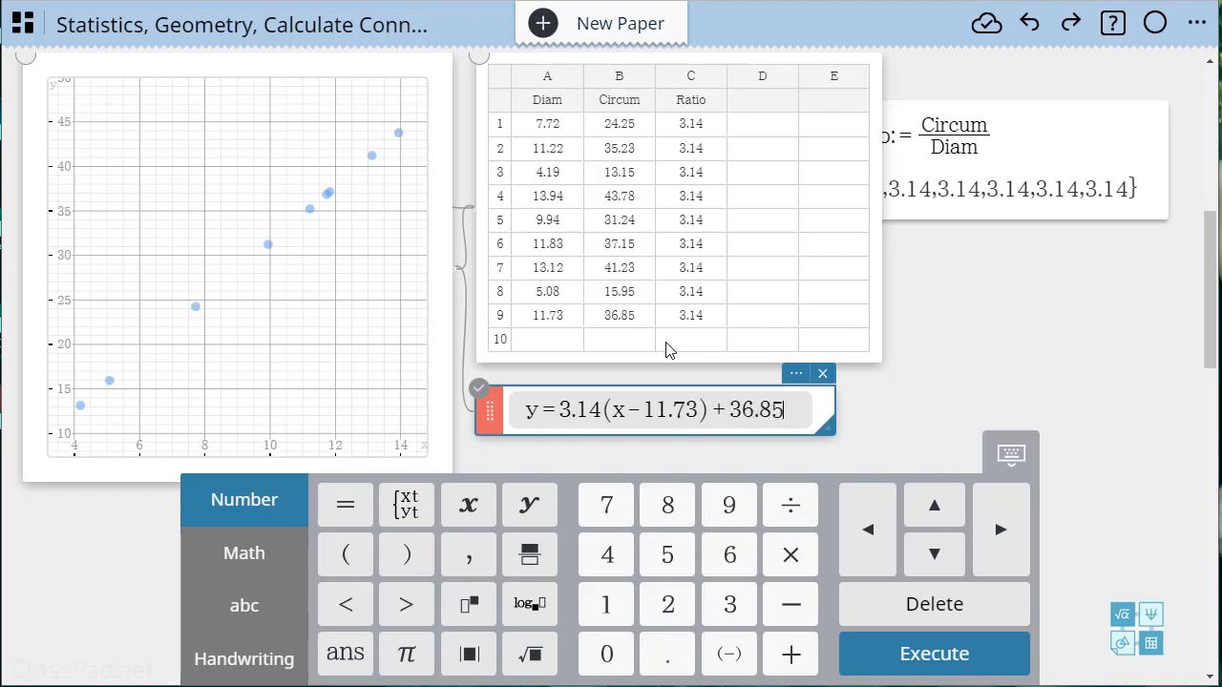
{"action": "key", "text": "Return"}
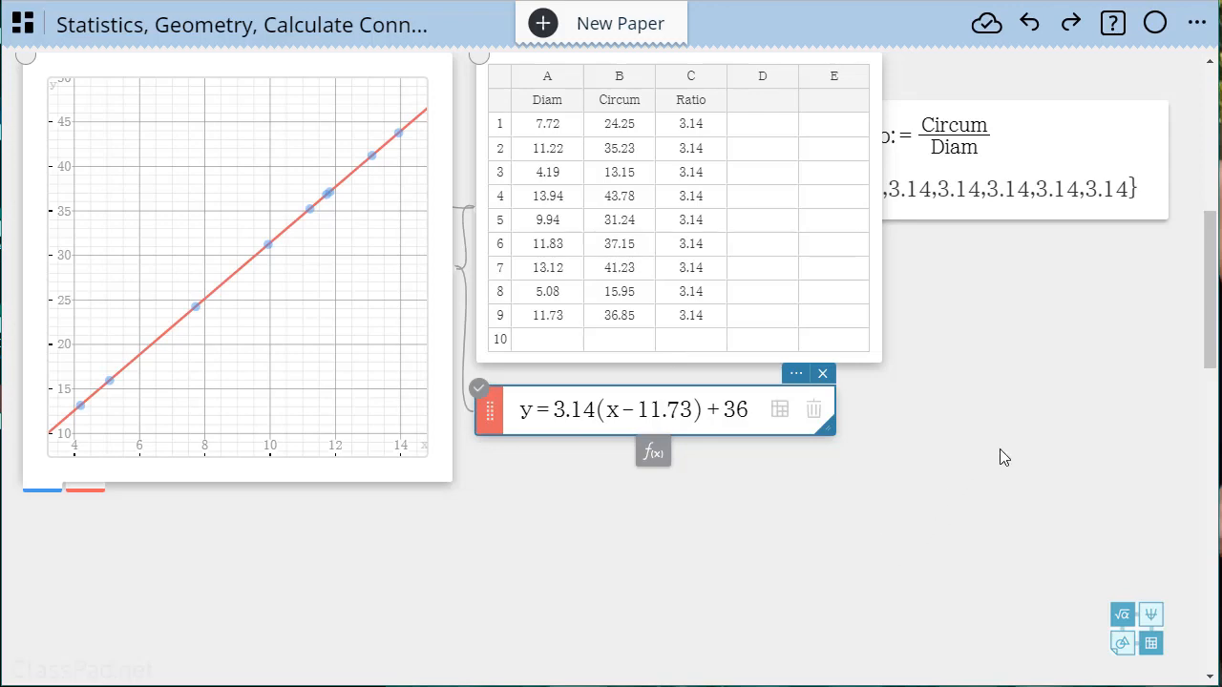
Review the circle construction, the scatter plot with its line, the data table and the Ratio calculation
{"action": "scroll", "coordinate": [1000, 454], "scroll_direction": "up", "scroll_amount": 5}
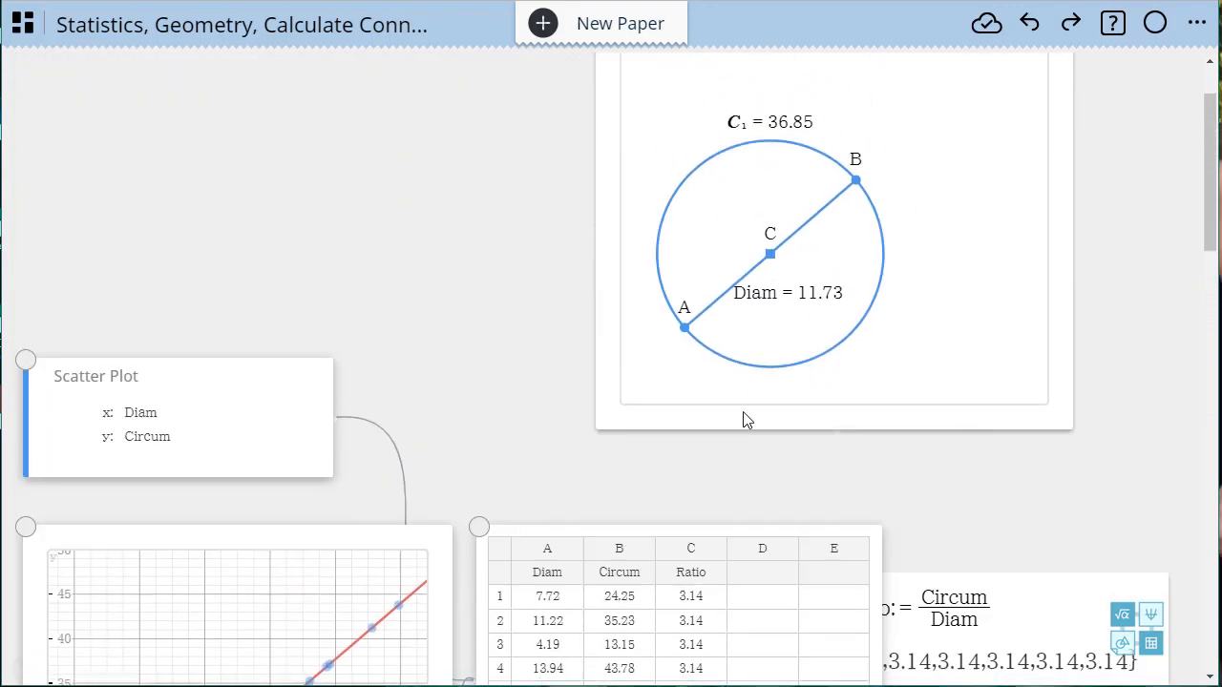
{"action": "scroll", "coordinate": [742, 418], "scroll_direction": "down", "scroll_amount": 1}
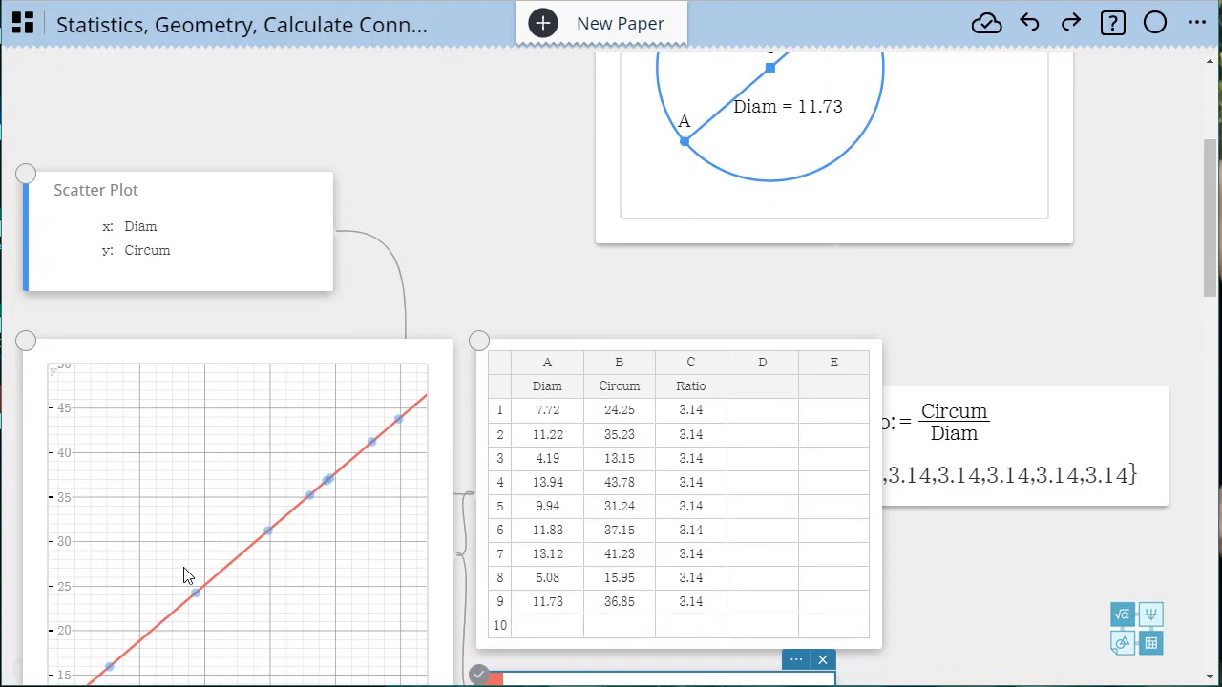
{"action": "left_click", "coordinate": [1054, 439]}
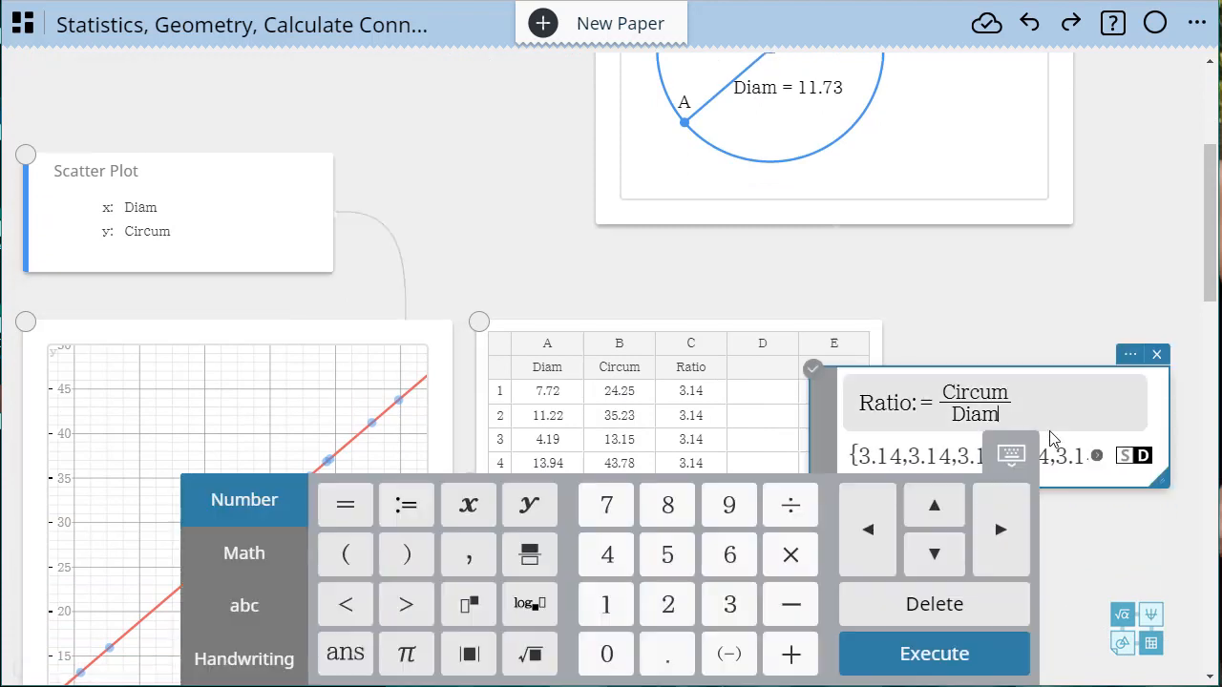
{"action": "left_click", "coordinate": [1096, 590]}
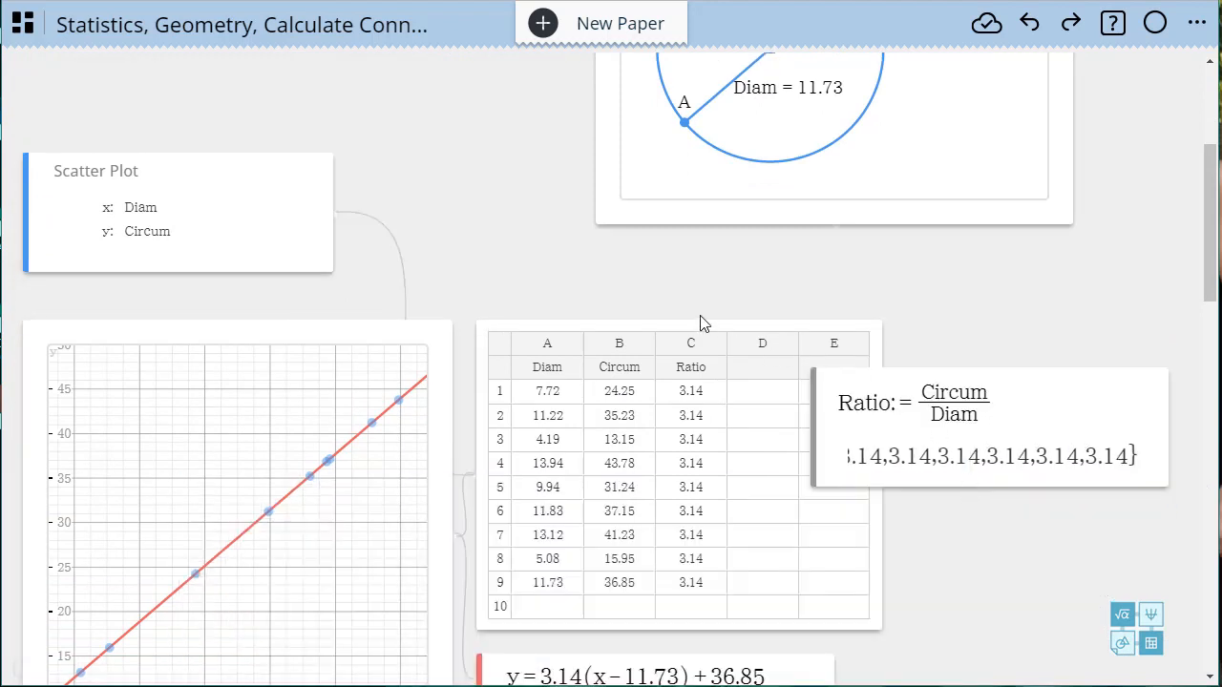
{"action": "scroll", "coordinate": [821, 573], "scroll_direction": "down", "scroll_amount": 2}
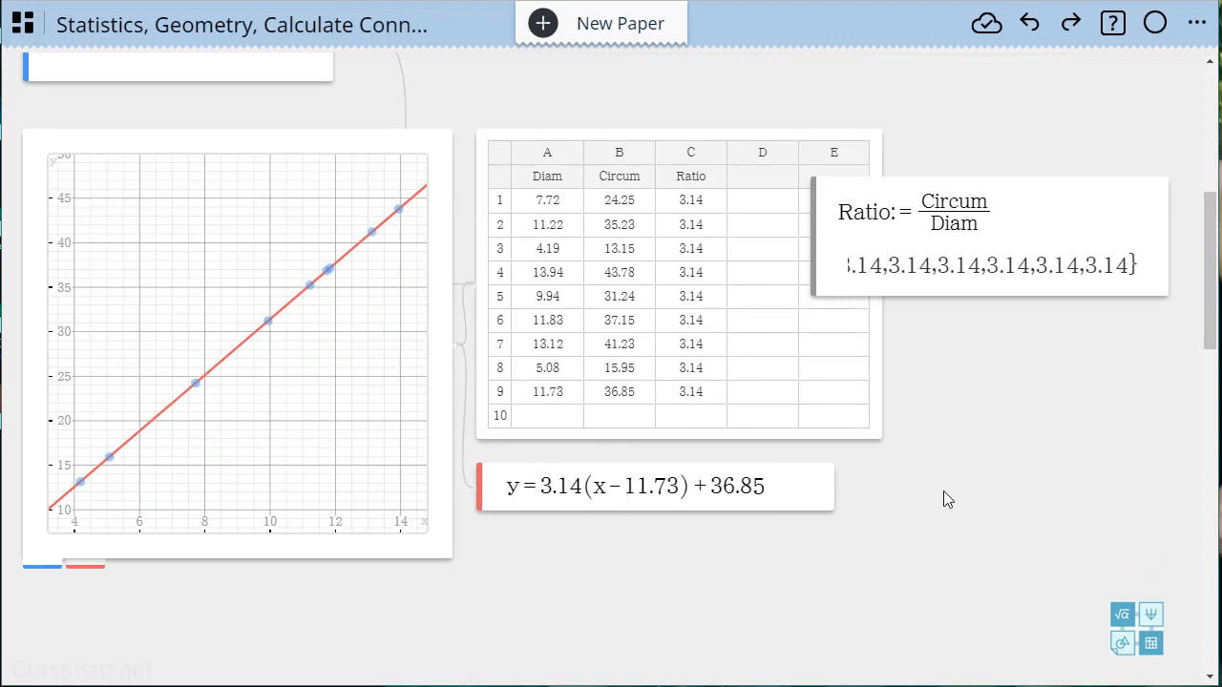
{"action": "scroll", "coordinate": [943, 490], "scroll_direction": "up", "scroll_amount": 5}
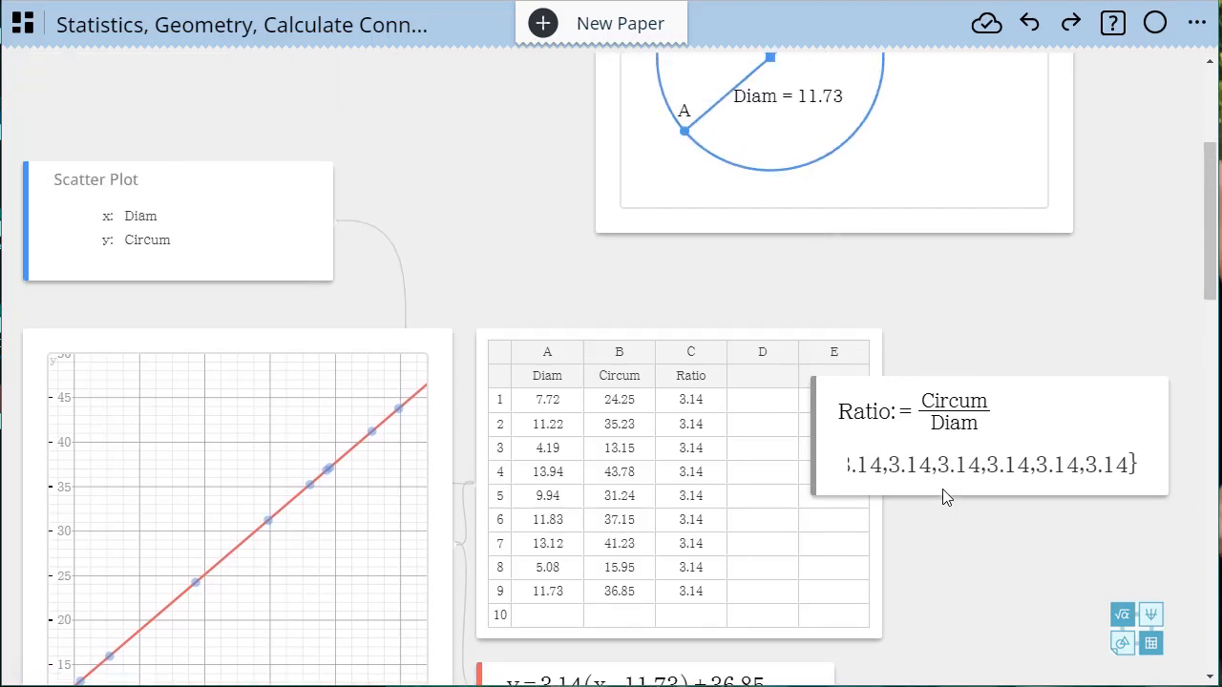